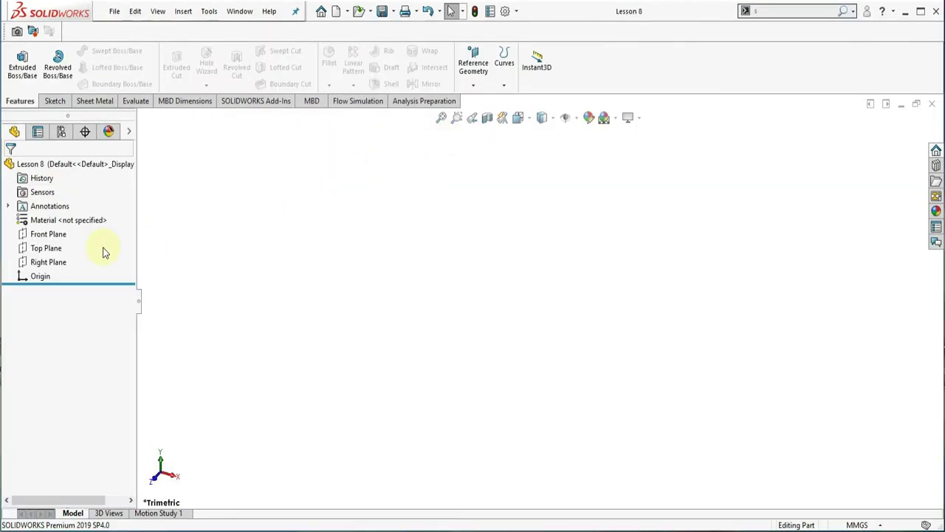
On the Top Plane, viewed normal to, sketch a corner rectangle starting at the origin
click(53, 252)
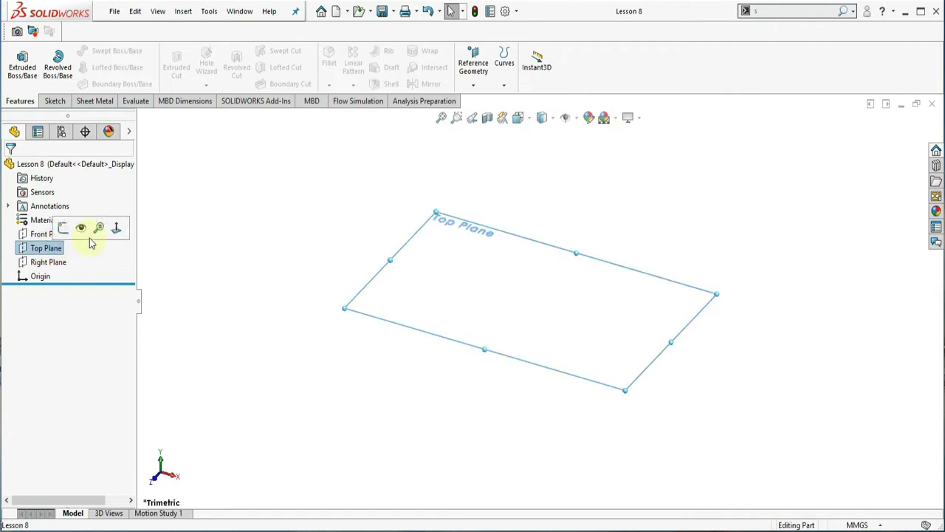
click(117, 227)
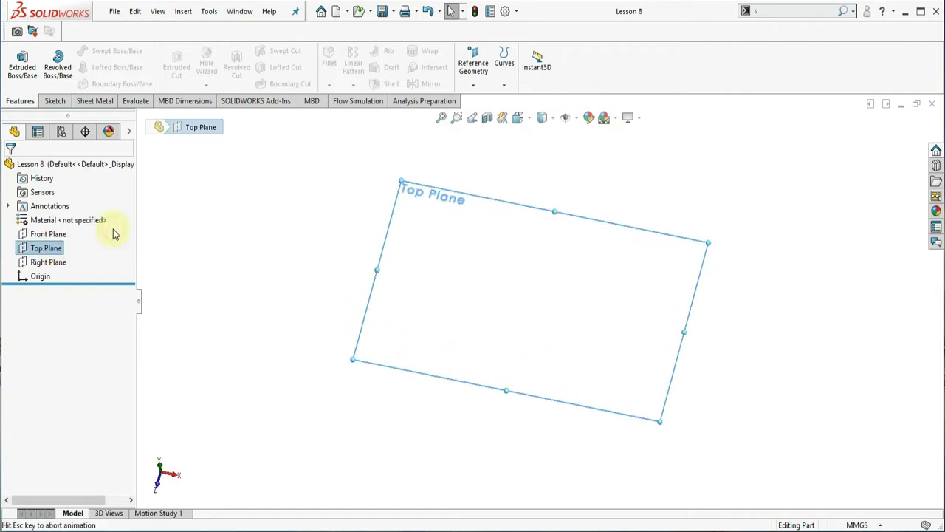
click(54, 101)
click(78, 66)
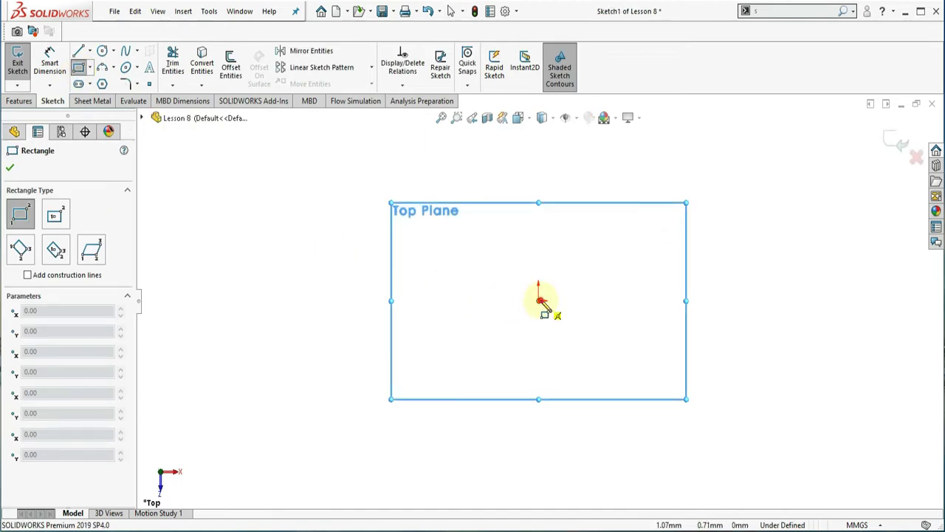
click(539, 300)
click(677, 232)
Dimension the rectangle 80 mm wide and 50 mm tall so it is fully defined
click(49, 63)
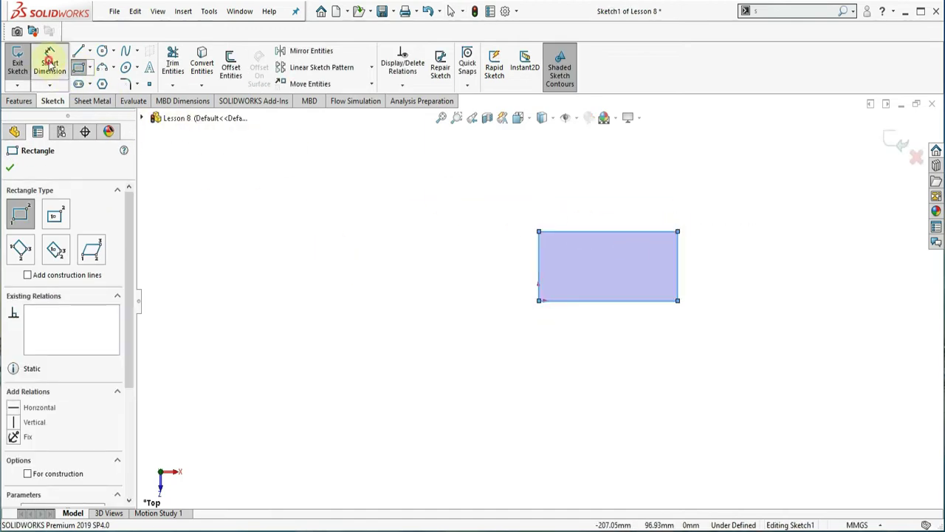
click(595, 234)
click(603, 199)
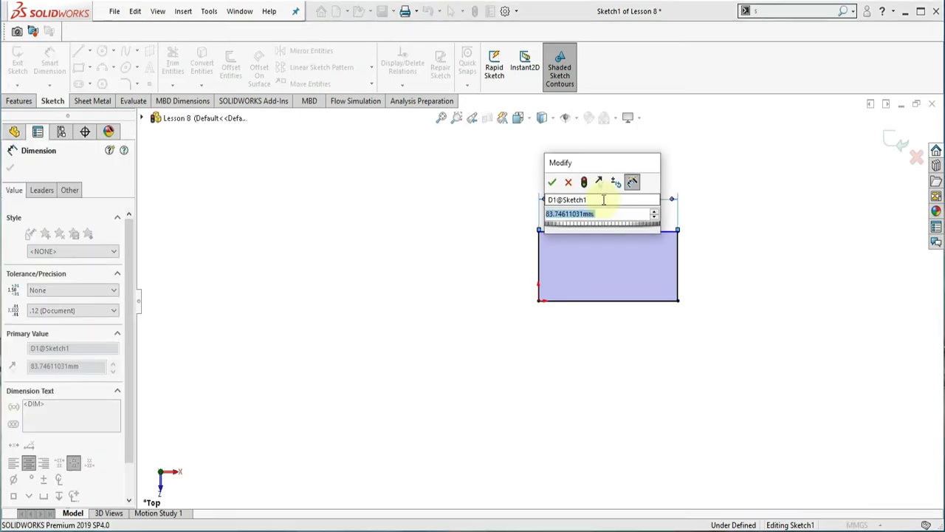
text(80)
key(Return)
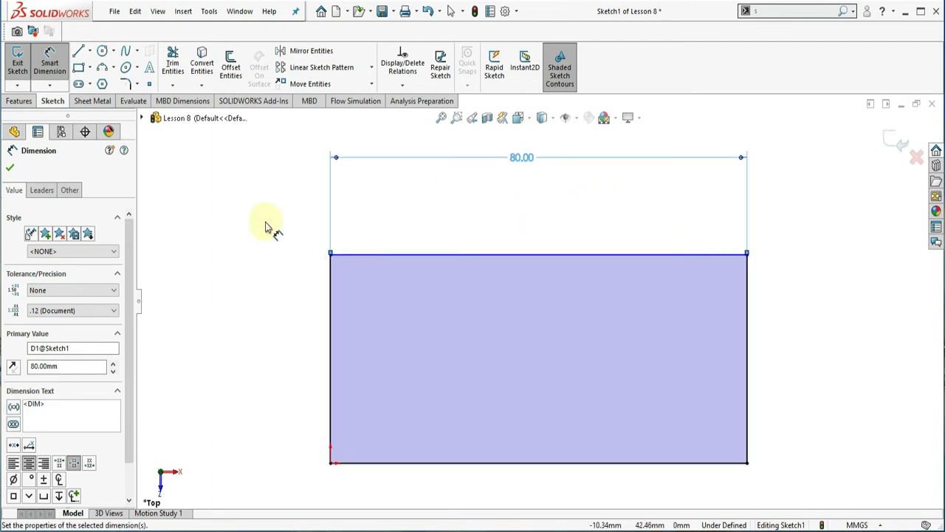
click(331, 304)
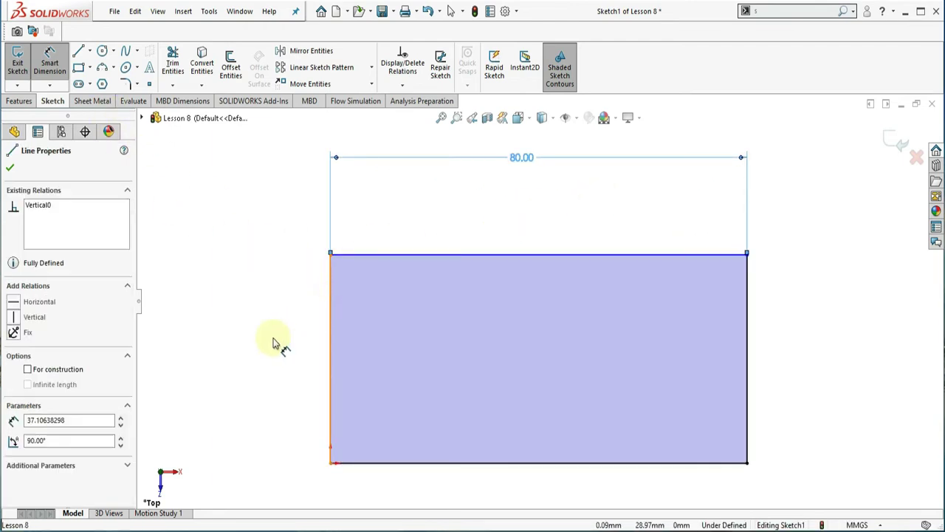
click(271, 347)
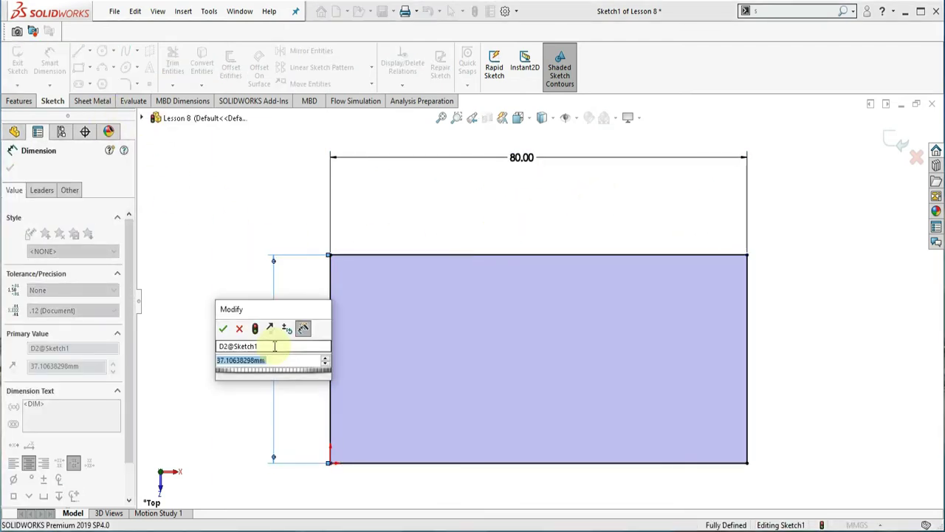
text(50)
key(Return)
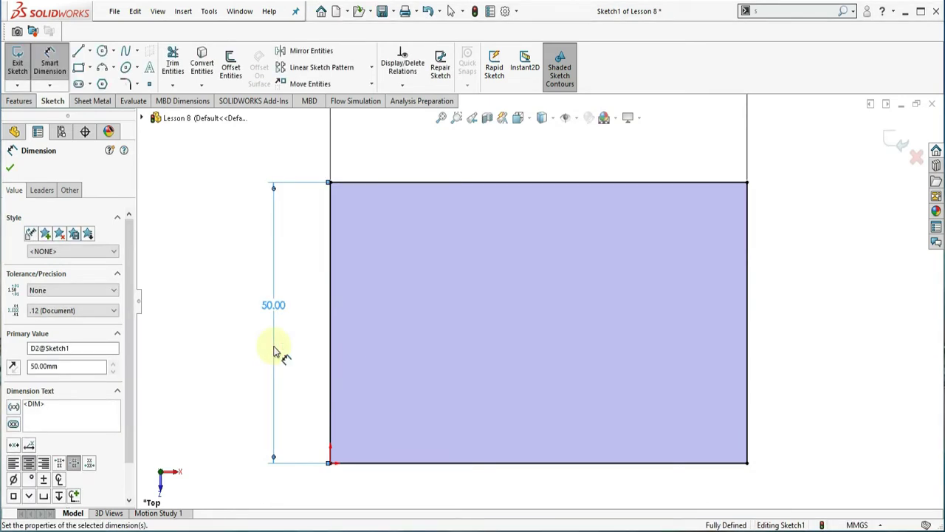
click(10, 171)
click(87, 103)
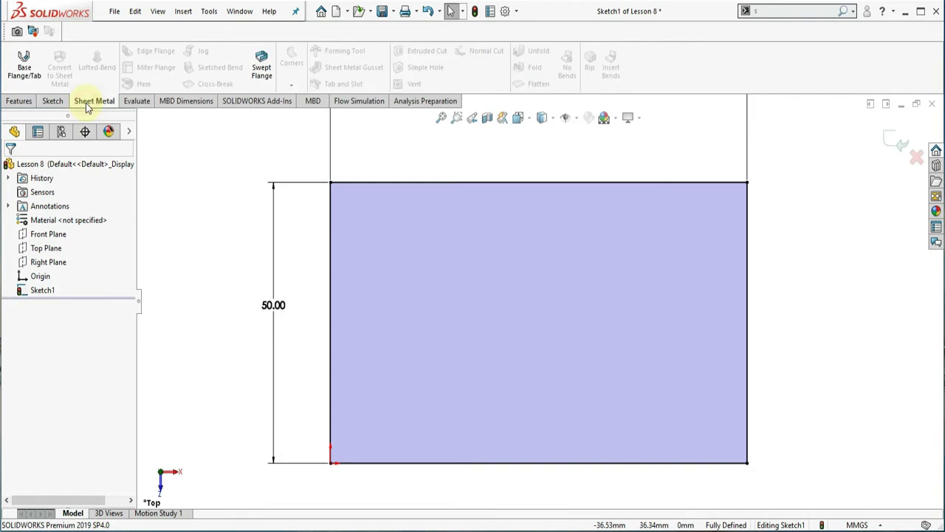
Turn the rectangle into a 1.5 mm thick Base Flange plate
click(25, 66)
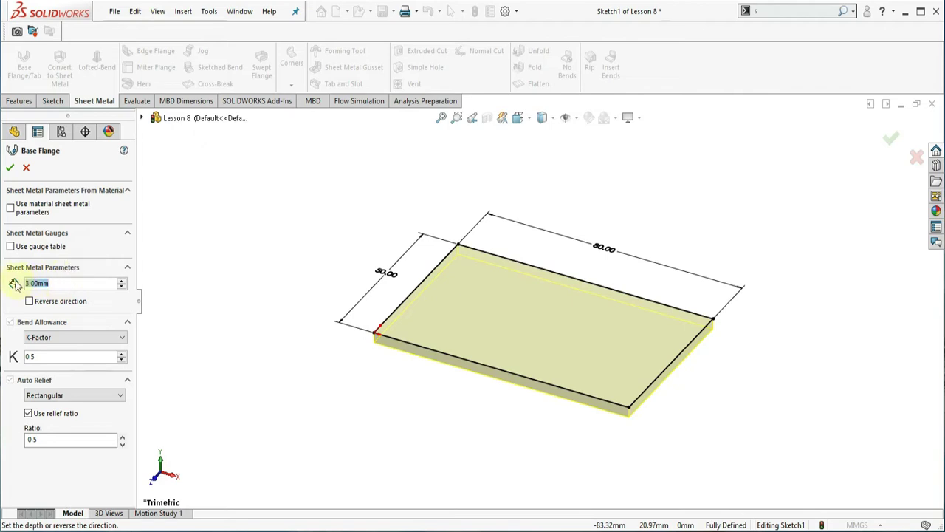
text(1.5)
key(Return)
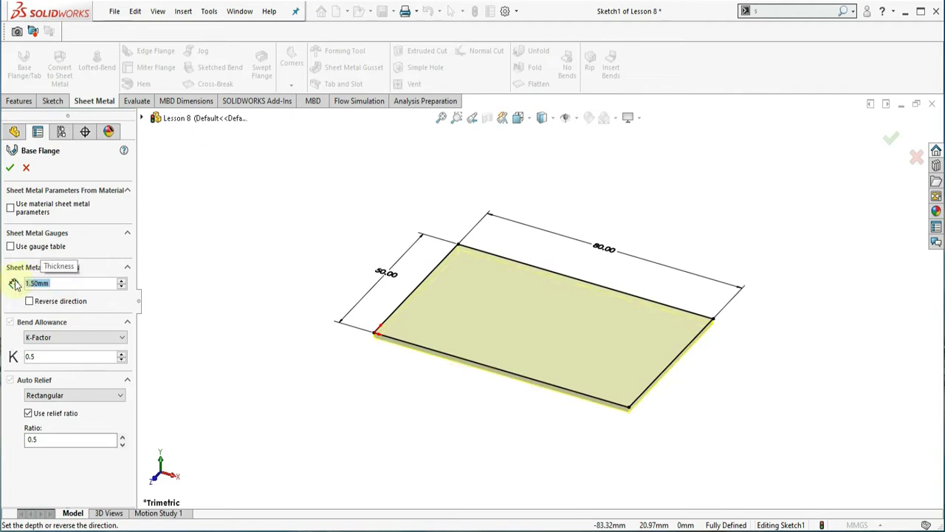
click(9, 169)
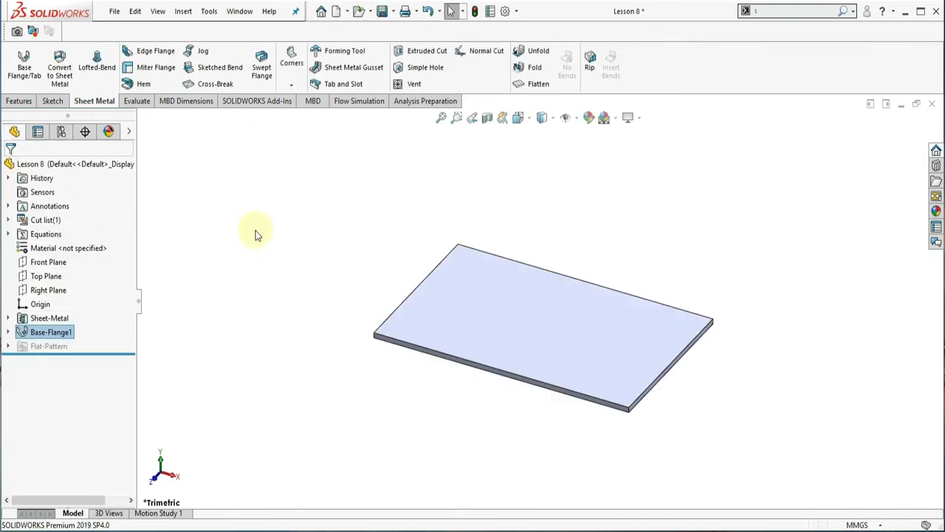
click(161, 57)
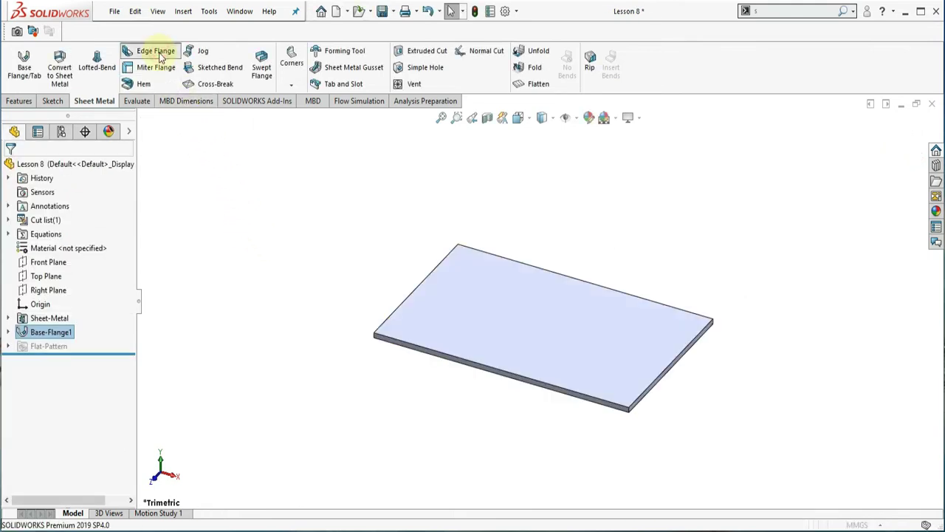
mouse_move(229, 118)
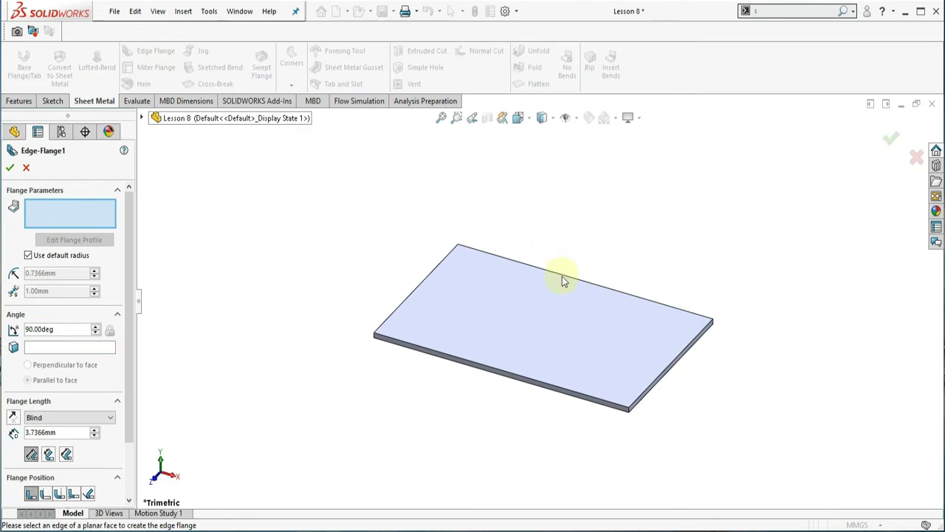
Add 150 mm edge flanges down the plate's left and right edges
click(653, 380)
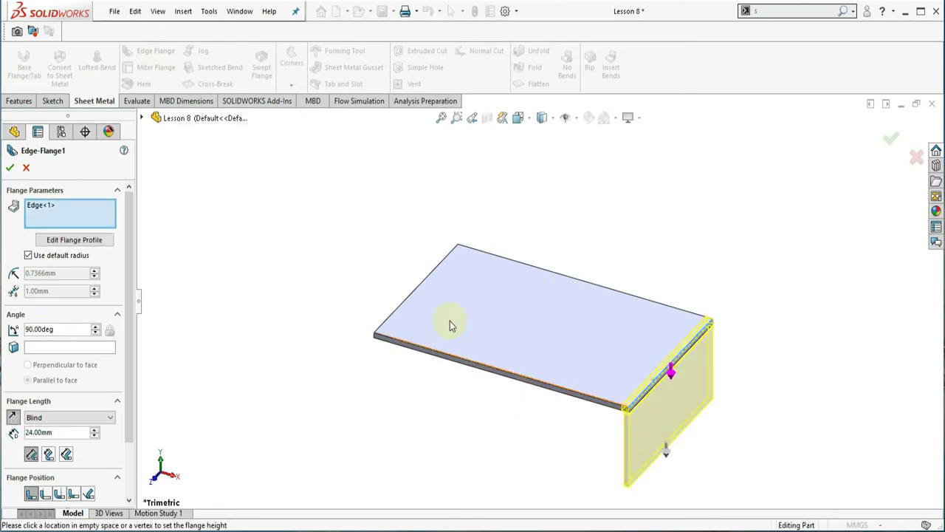
click(415, 292)
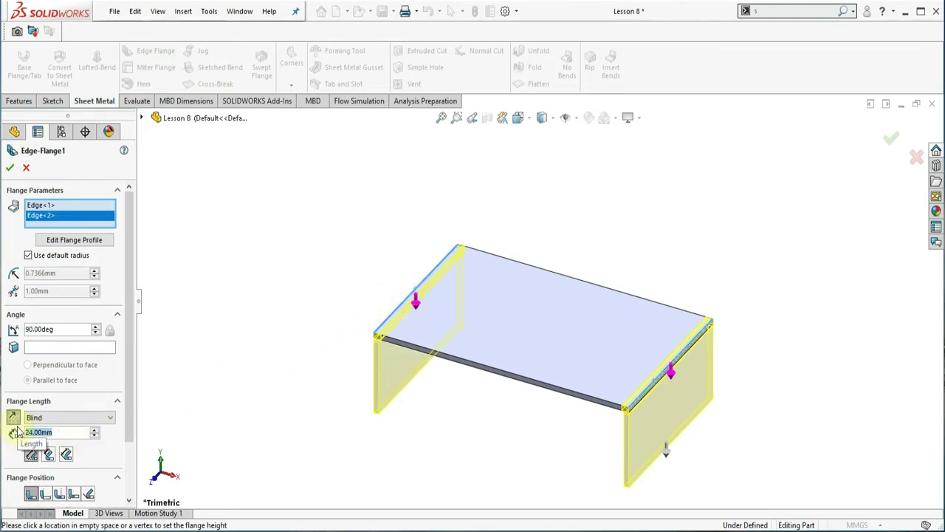
text(150)
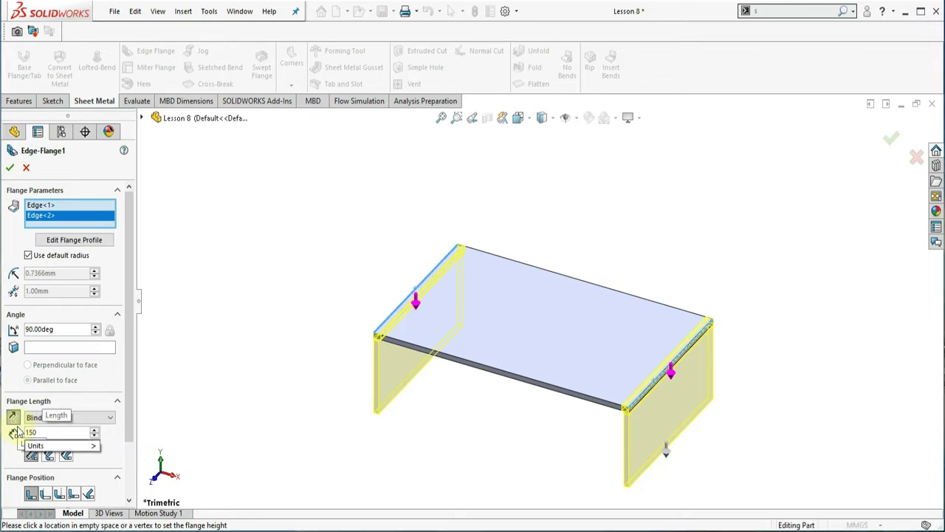
key(Return)
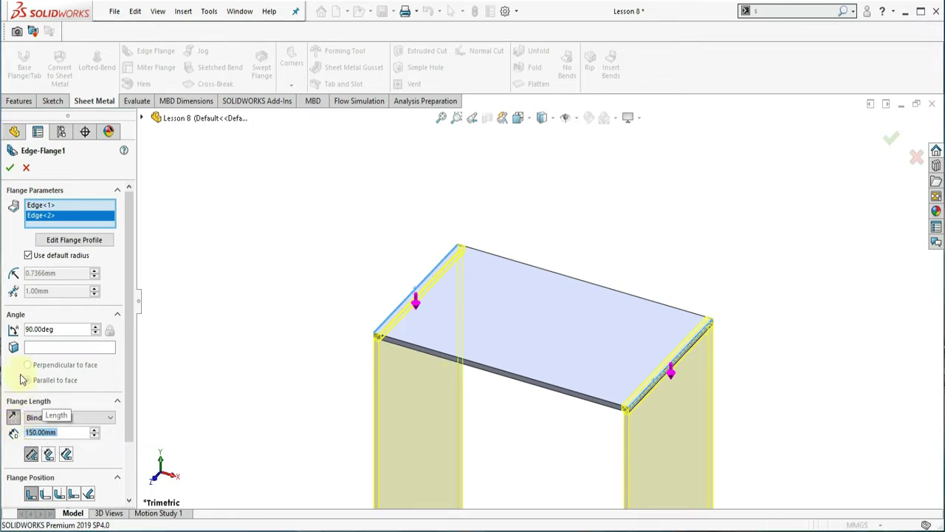
click(10, 170)
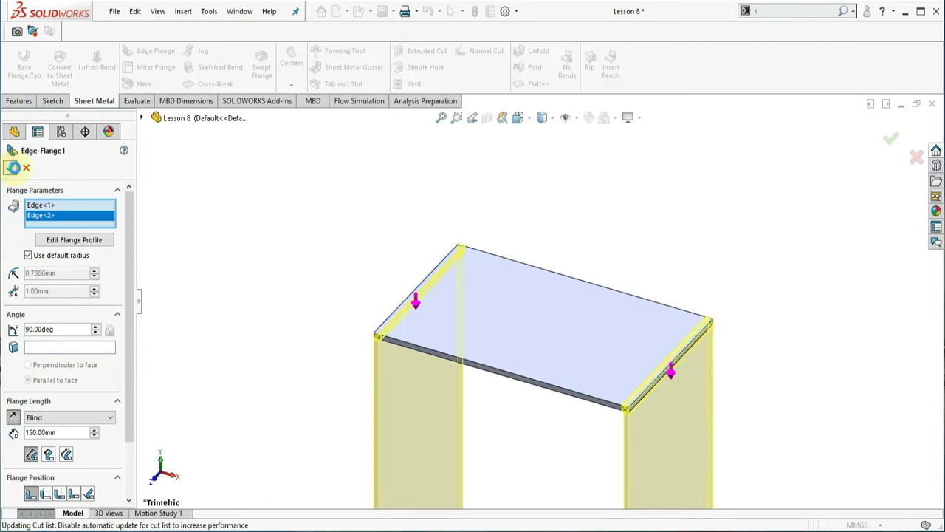
key(f)
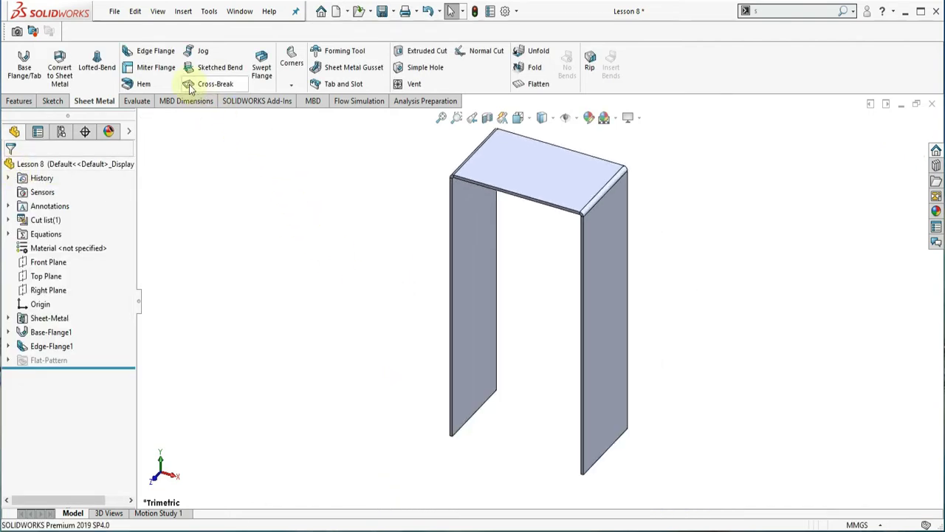
Raise a 20 mm upward edge flange along the plate's back top edge
click(157, 54)
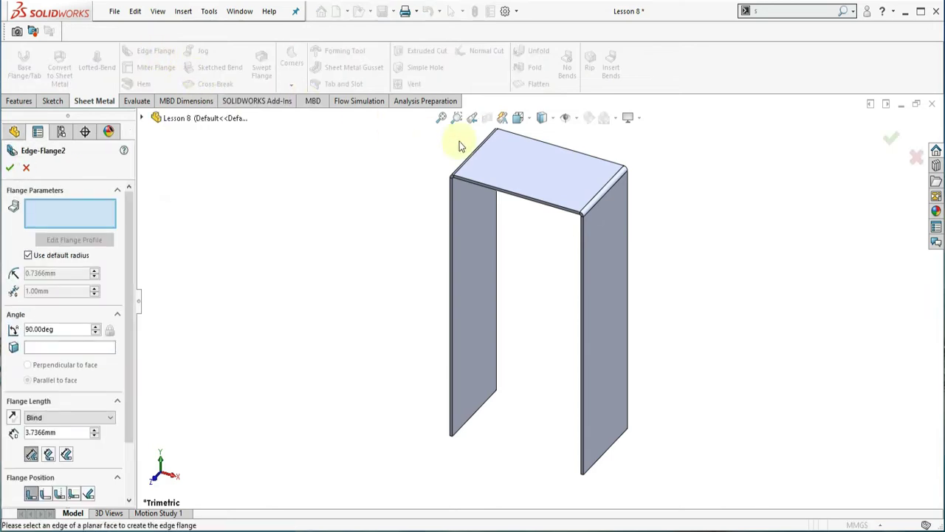
click(552, 152)
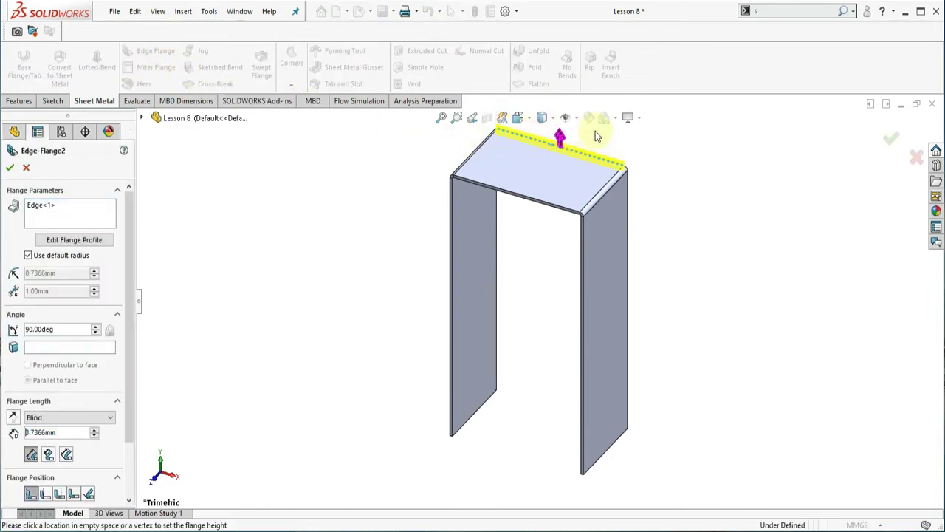
click(665, 113)
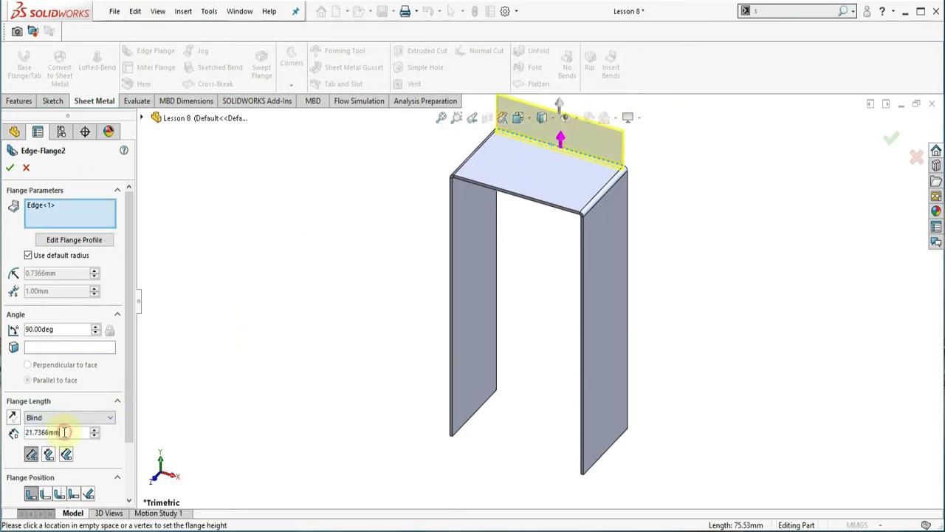
text(30)
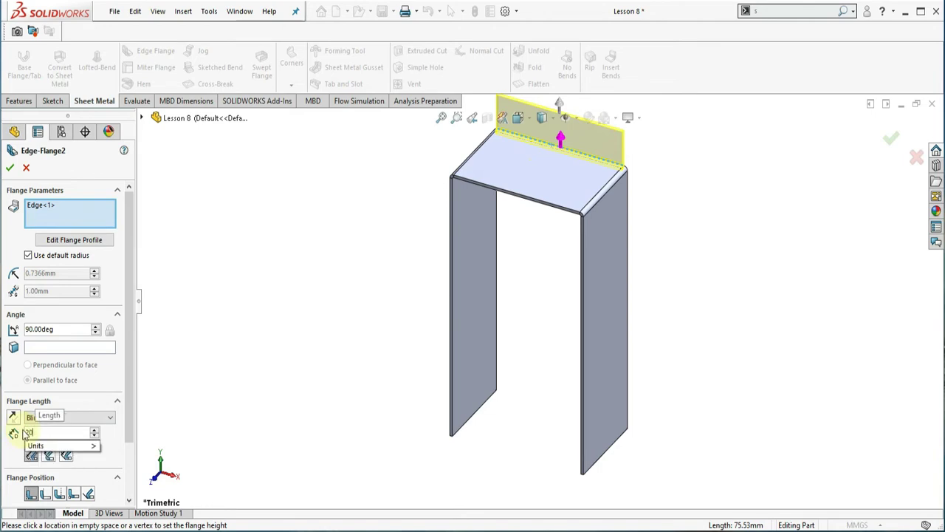
key(Return)
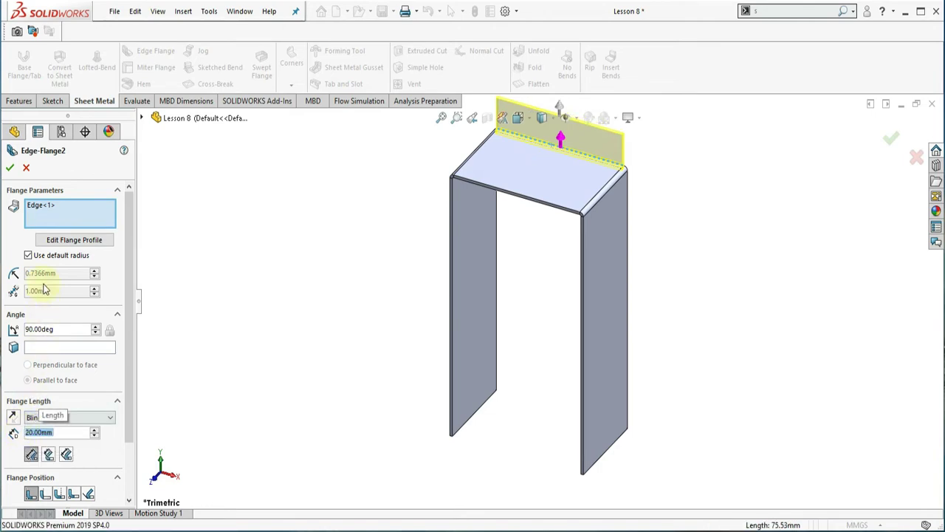
click(10, 169)
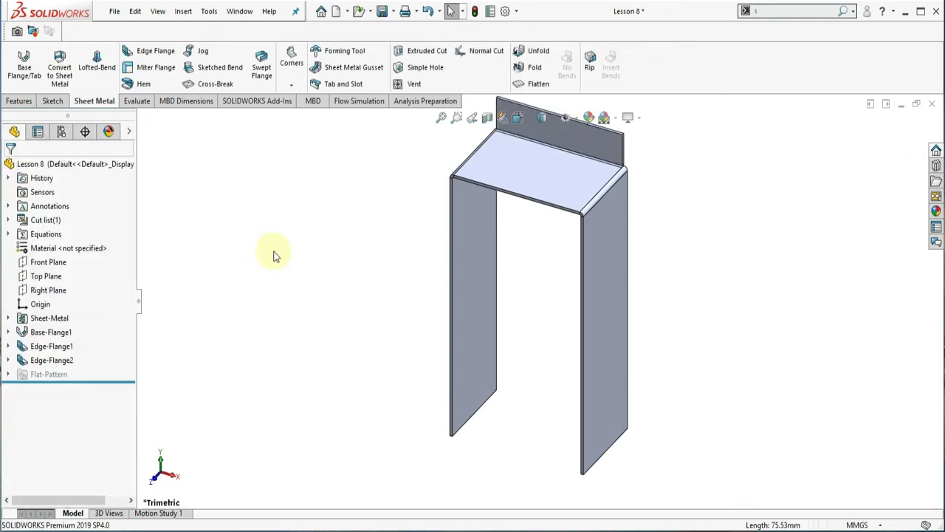
click(156, 51)
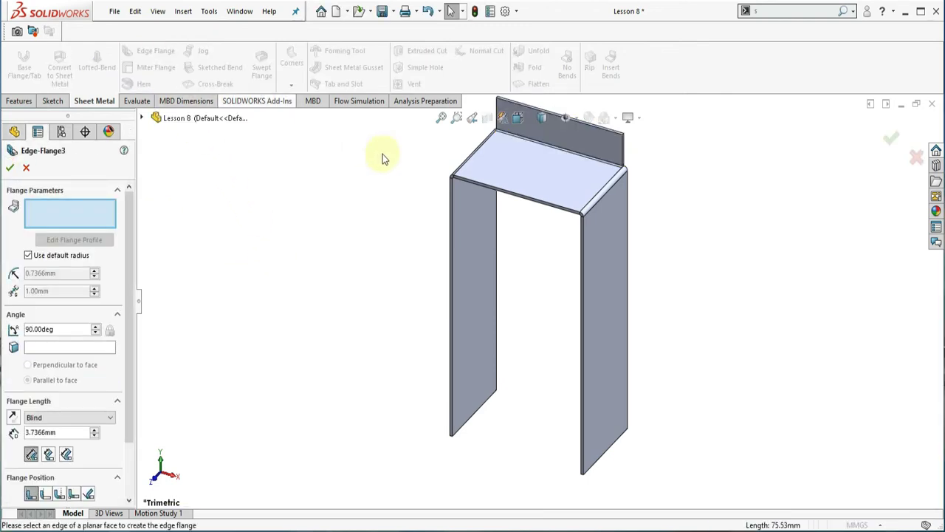
Add 20 mm side tab flanges on the vertical edges of both legs
click(629, 262)
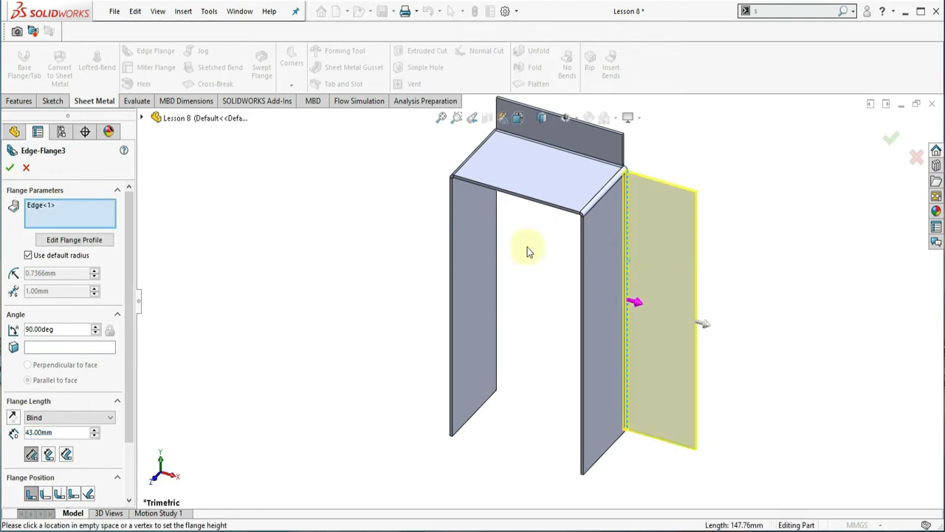
click(496, 246)
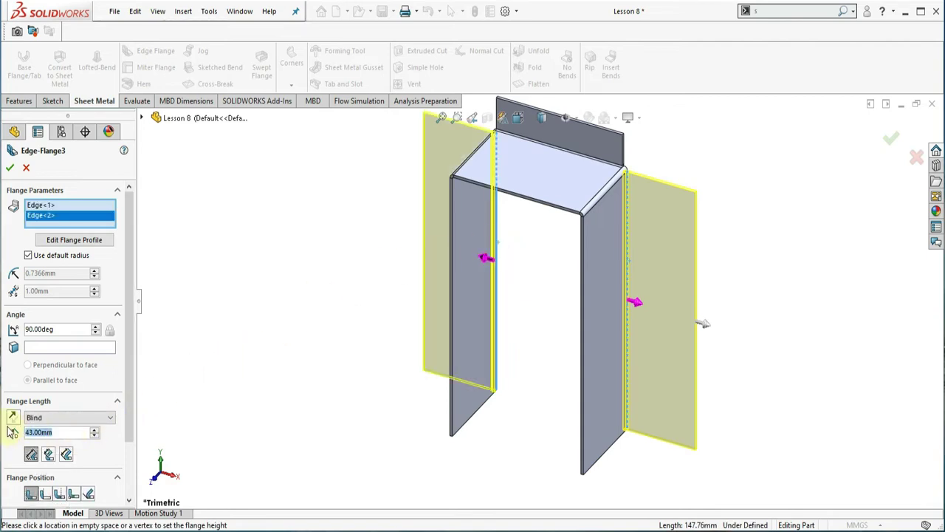
text(20)
key(Return)
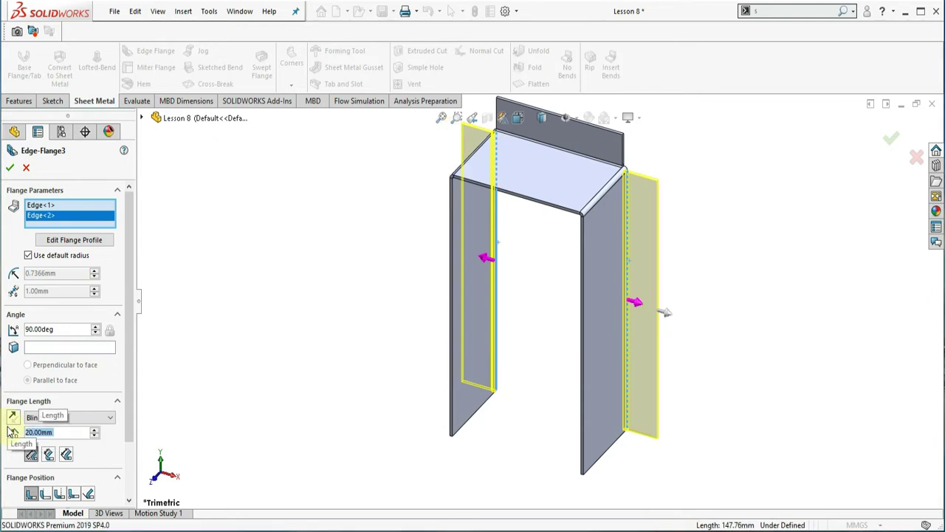
click(9, 172)
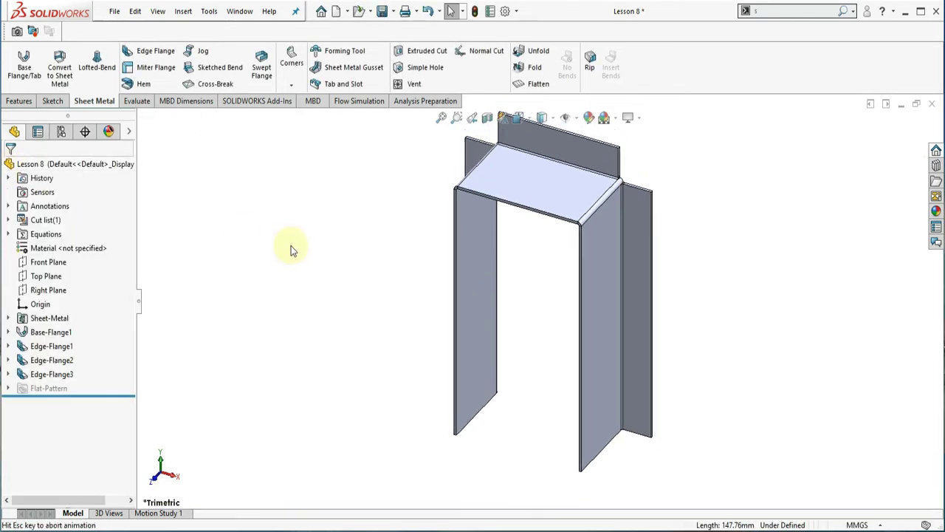
Zoom in on the bracket and show the Features fillet and chamfer options
scroll(681, 167, down, 2)
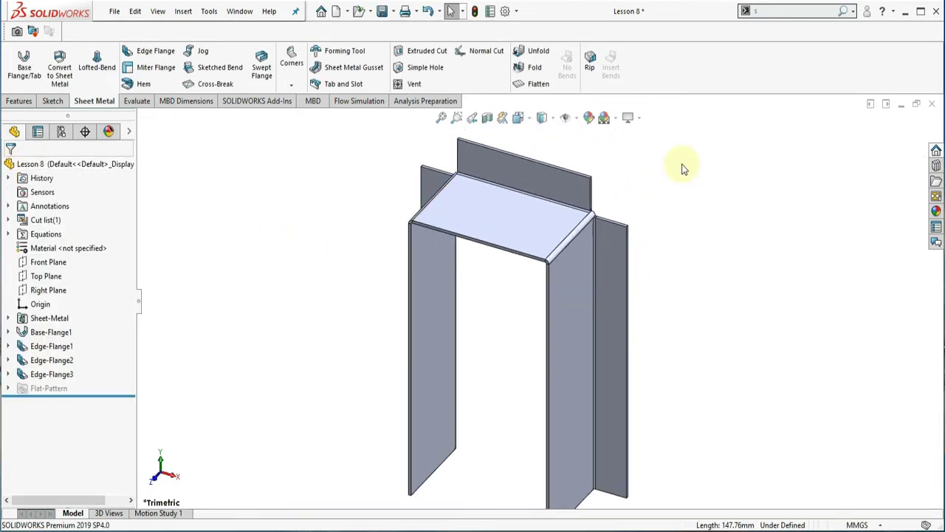
scroll(673, 169, down, 2)
scroll(473, 161, down, 2)
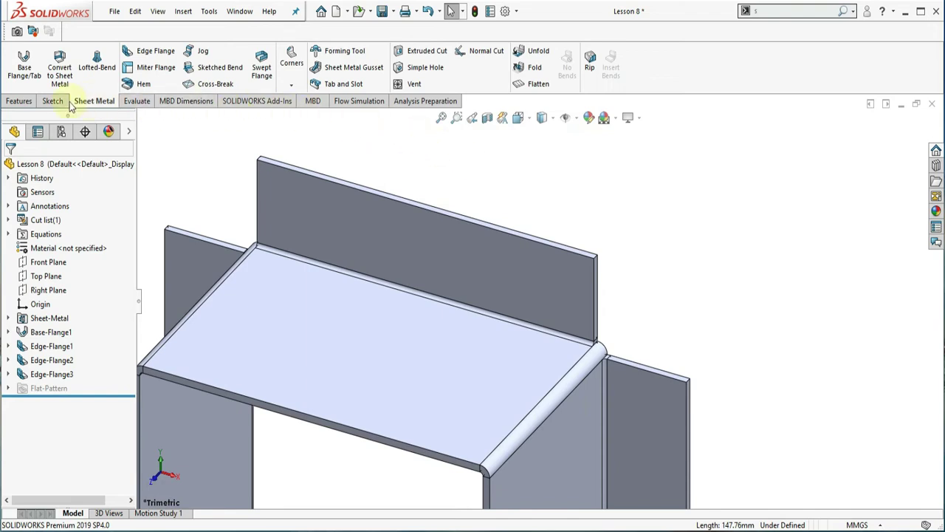
click(22, 102)
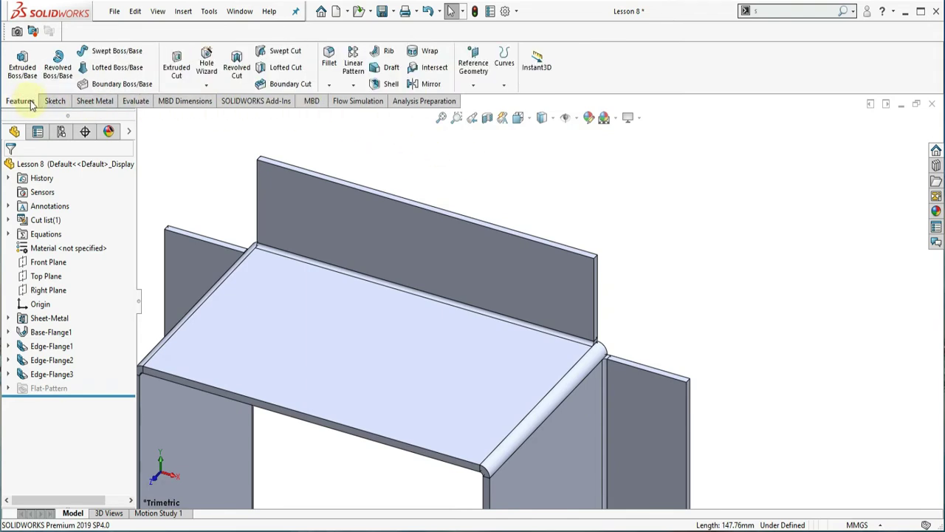
click(328, 86)
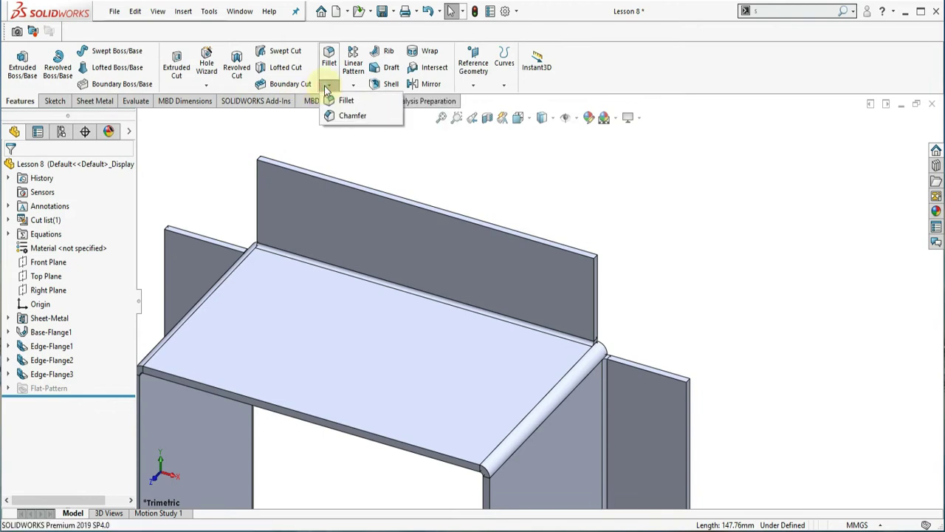
Start a chamfer and select the back lip's right and left corner edges
click(347, 115)
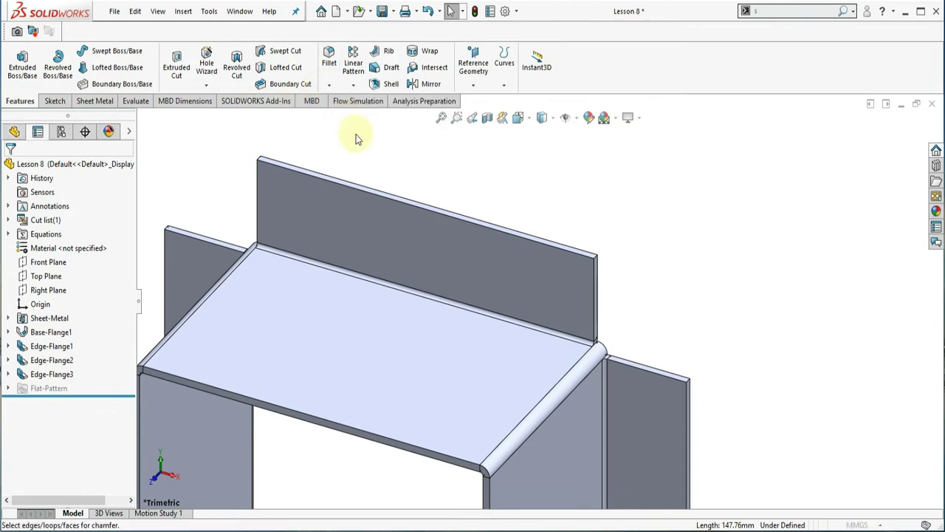
scroll(594, 253, down, 3)
scroll(583, 277, down, 1)
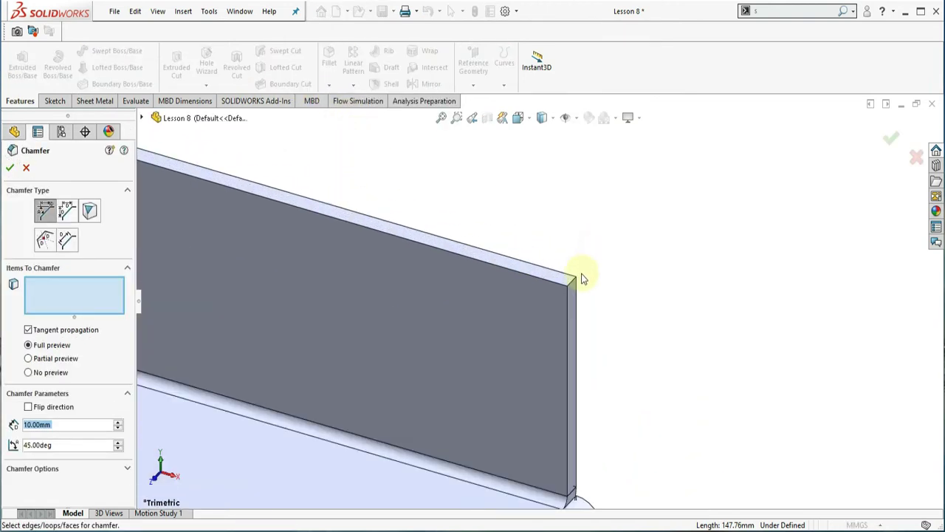
click(575, 284)
scroll(574, 282, up, 2)
scroll(574, 284, up, 2)
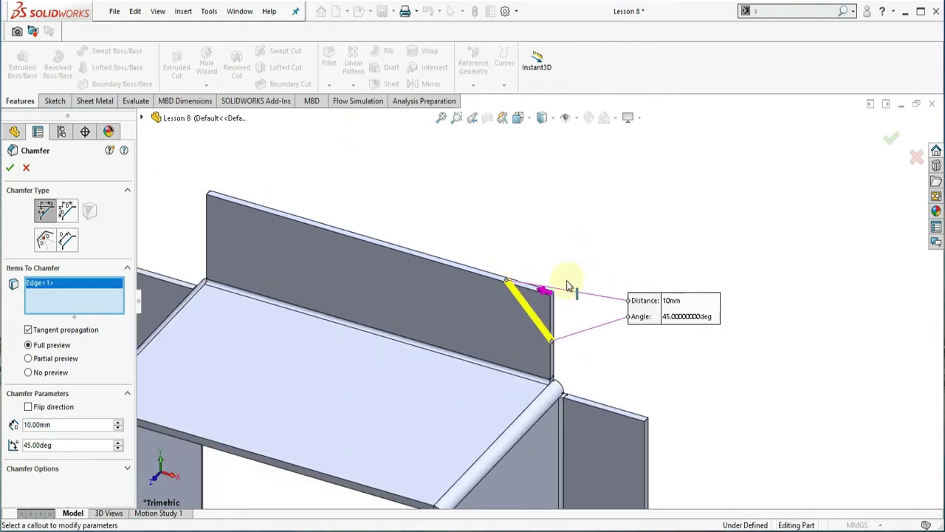
scroll(362, 262, up, 1)
scroll(294, 224, down, 1)
scroll(309, 222, down, 2)
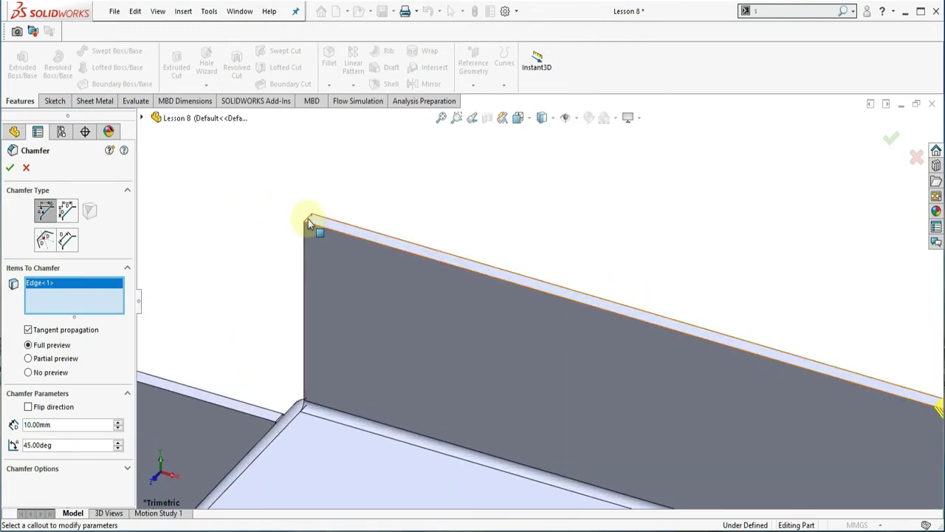
click(308, 219)
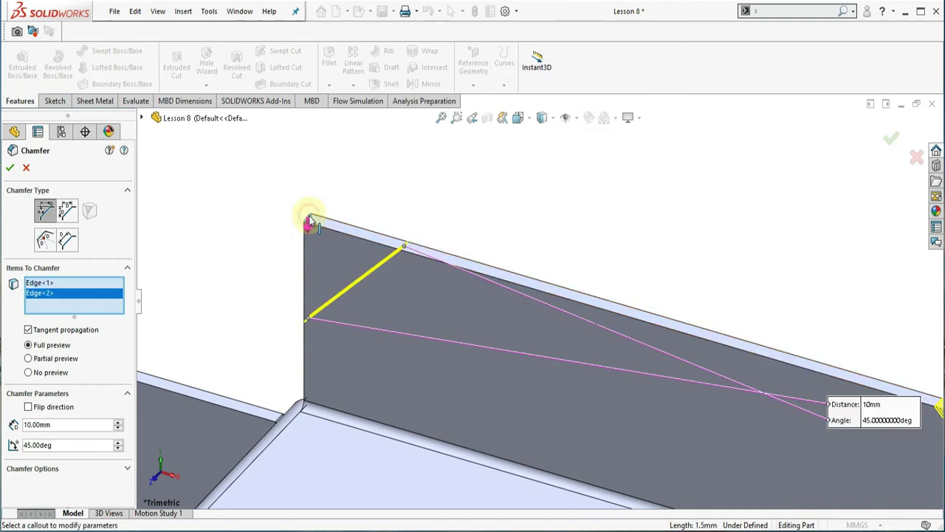
Add the four side tab corner edges and apply the 10 mm × 45° chamfer
scroll(313, 229, up, 1)
scroll(215, 358, down, 2)
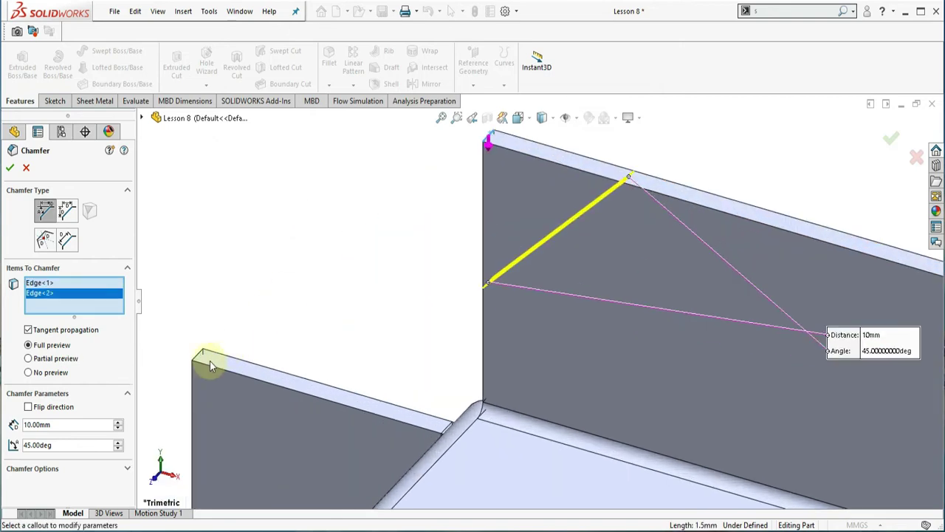
click(196, 355)
scroll(221, 339, up, 2)
scroll(281, 281, up, 2)
scroll(332, 262, up, 2)
scroll(654, 362, up, 3)
scroll(724, 379, down, 3)
scroll(714, 368, down, 3)
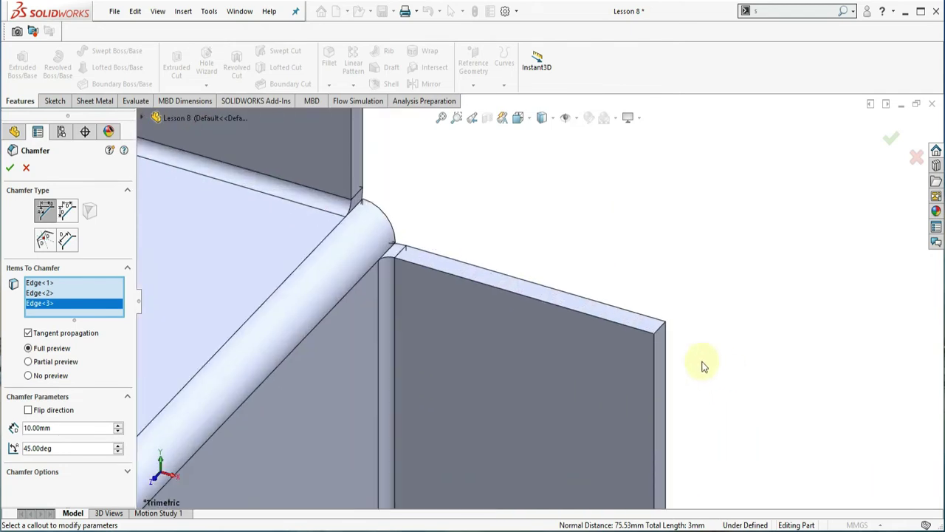
scroll(632, 316, down, 2)
click(603, 294)
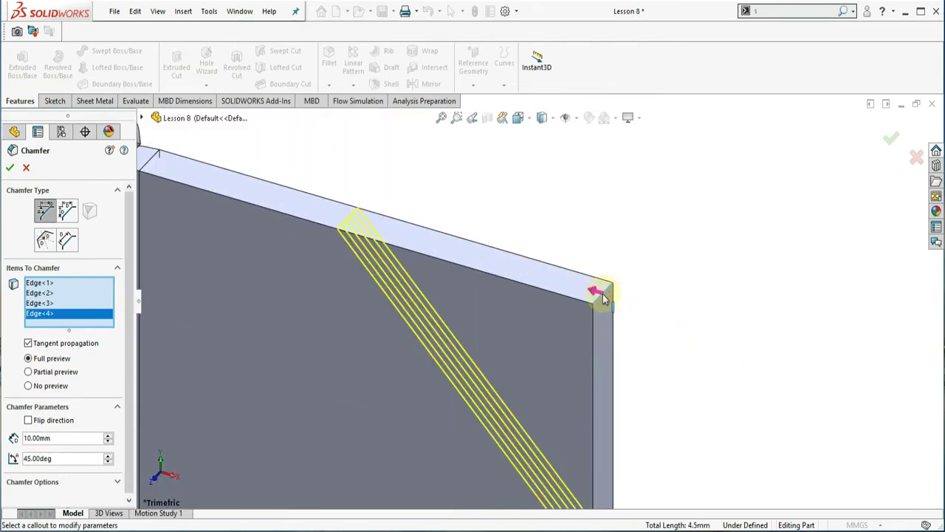
scroll(602, 294, up, 2)
scroll(620, 354, up, 3)
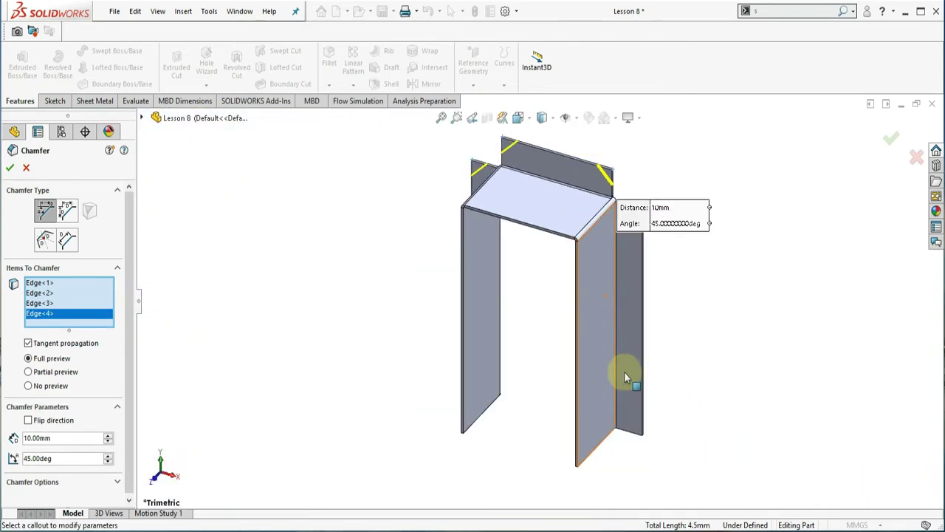
scroll(602, 399, down, 5)
scroll(602, 400, down, 2)
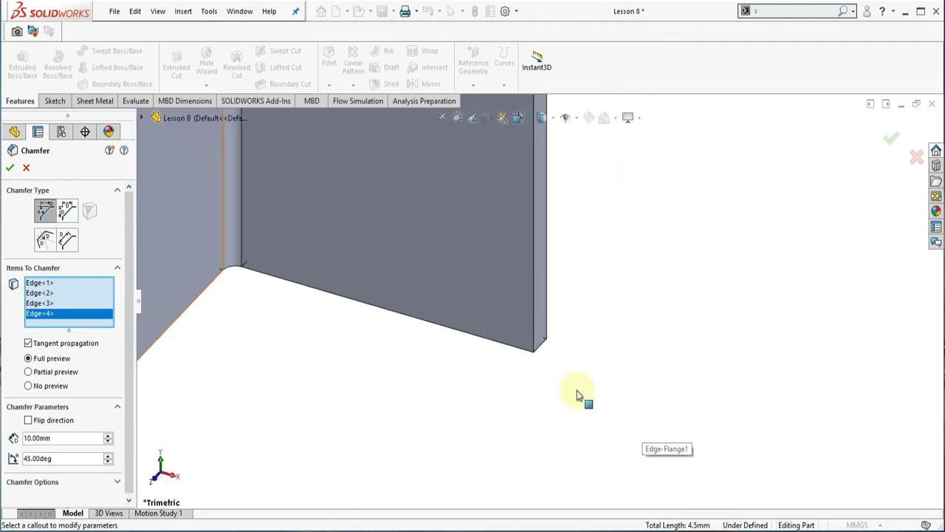
click(541, 347)
scroll(480, 388, up, 3)
scroll(443, 420, up, 2)
middle_drag(468, 416, 561, 344)
scroll(481, 396, down, 4)
scroll(562, 344, down, 2)
scroll(391, 396, down, 3)
scroll(381, 399, down, 2)
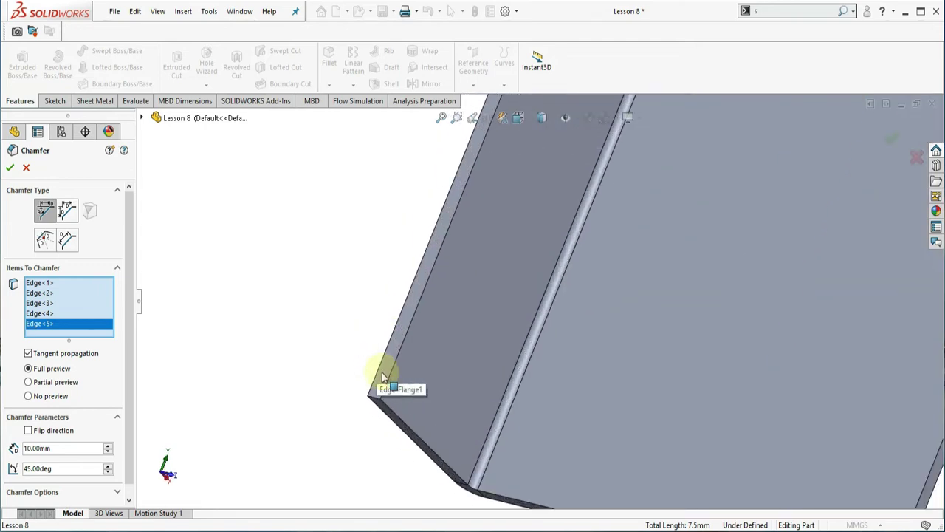
click(376, 398)
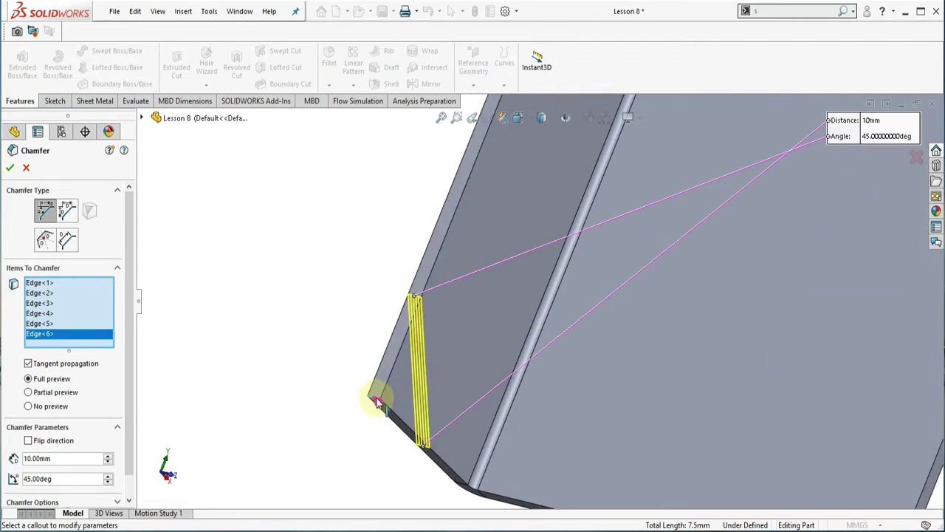
click(7, 166)
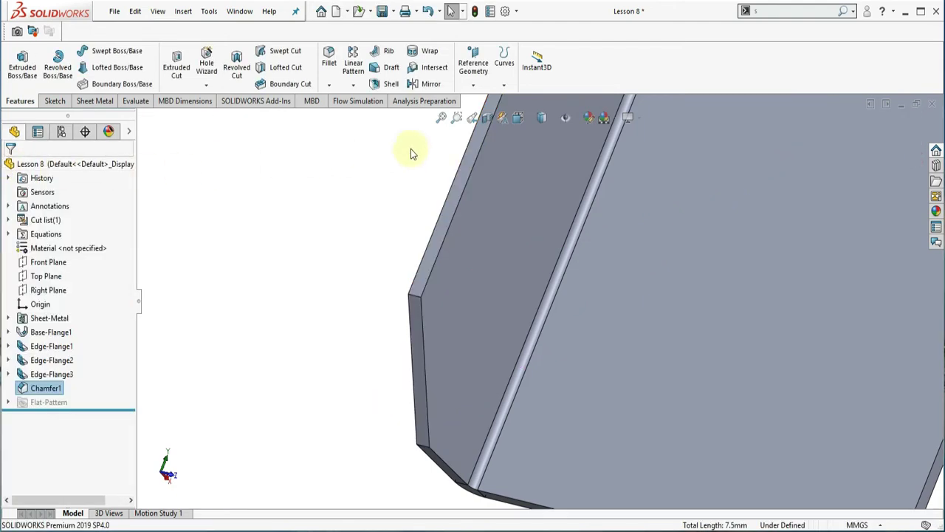
Show the bracket isometric, orbit it, then view it from the Front zoomed on top
click(528, 122)
click(529, 122)
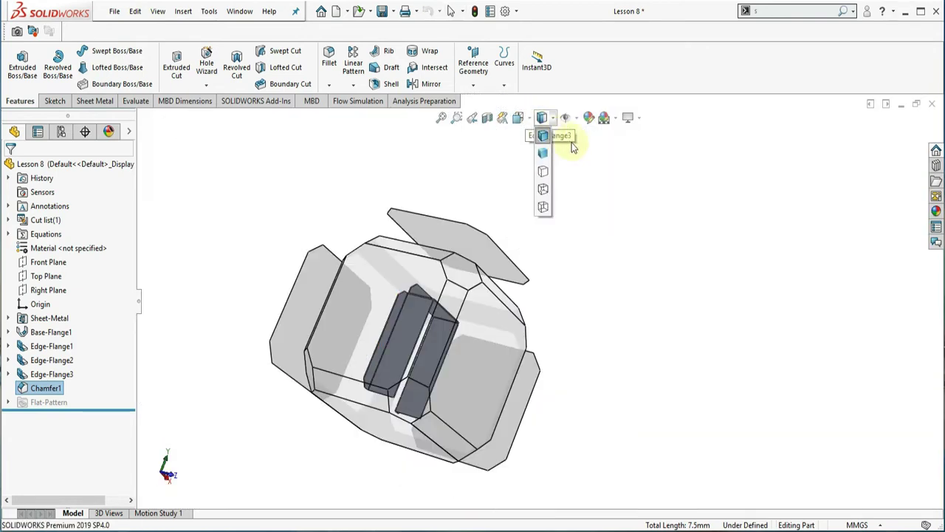
click(529, 122)
click(587, 155)
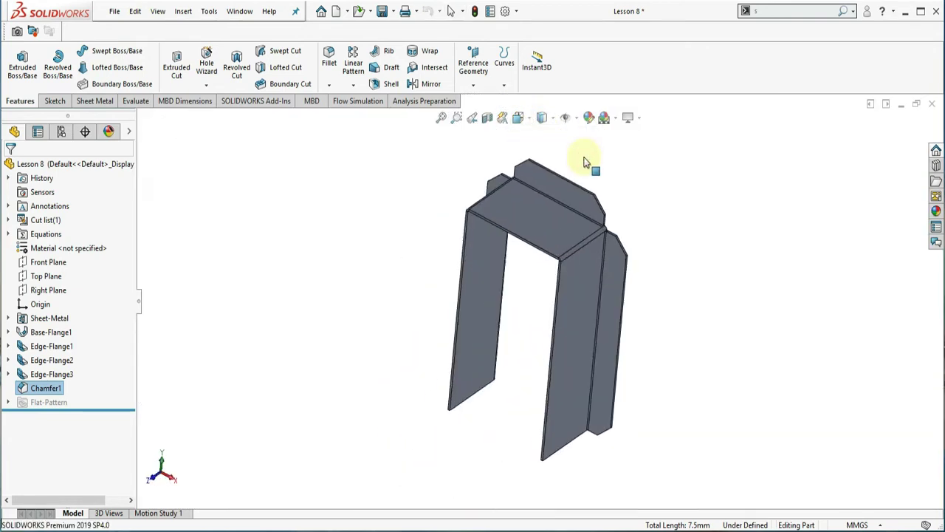
click(411, 261)
mouse_move(409, 255)
middle_down()
mouse_move(443, 204)
mouse_move(469, 202)
middle_up()
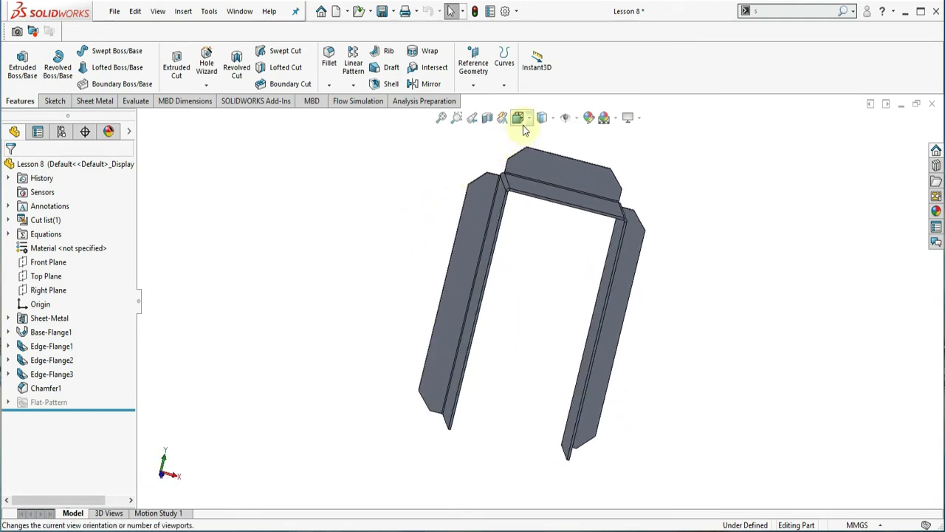
click(522, 129)
click(537, 169)
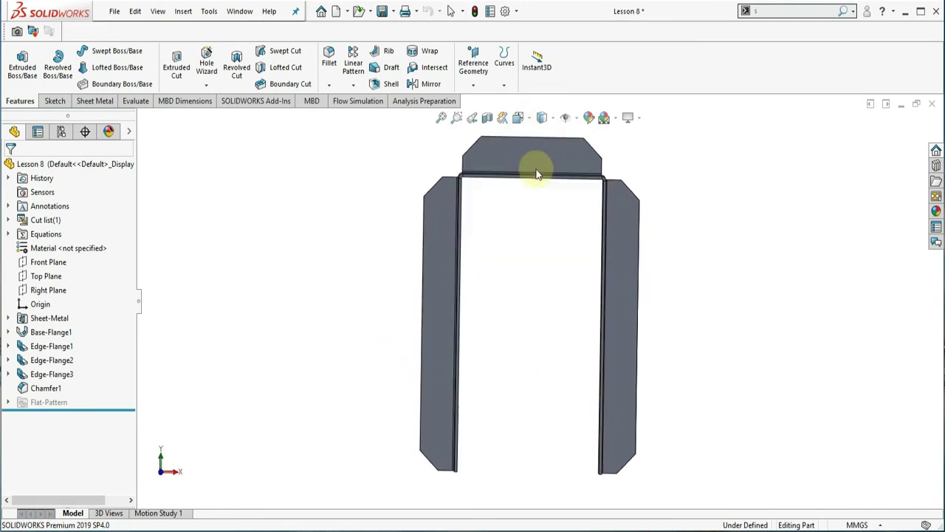
scroll(568, 150, down, 1)
scroll(577, 139, down, 2)
scroll(577, 139, down, 2)
scroll(532, 148, down, 3)
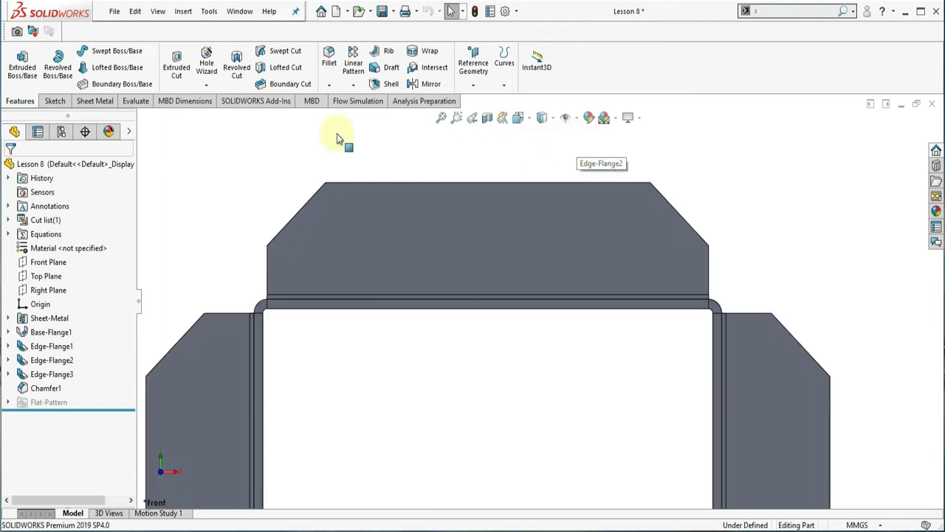
click(56, 101)
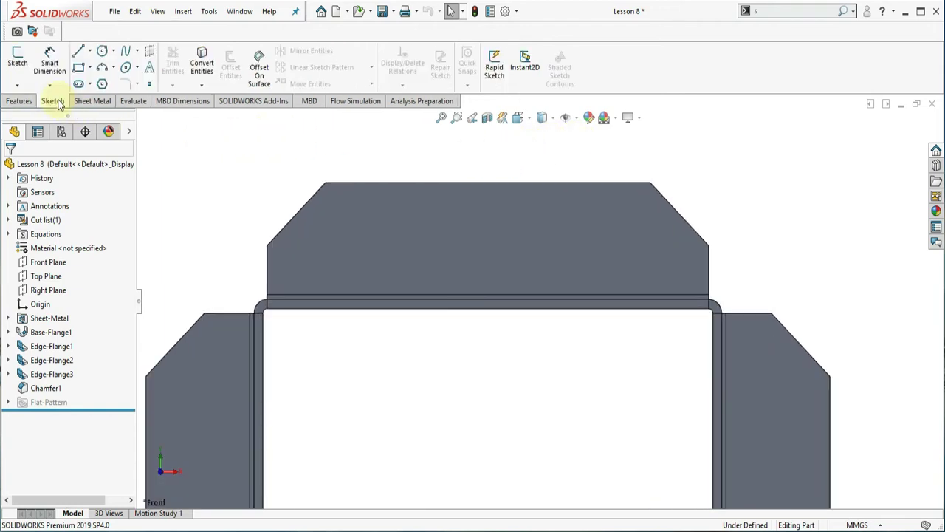
Sketch a circle on the back lip face
click(104, 53)
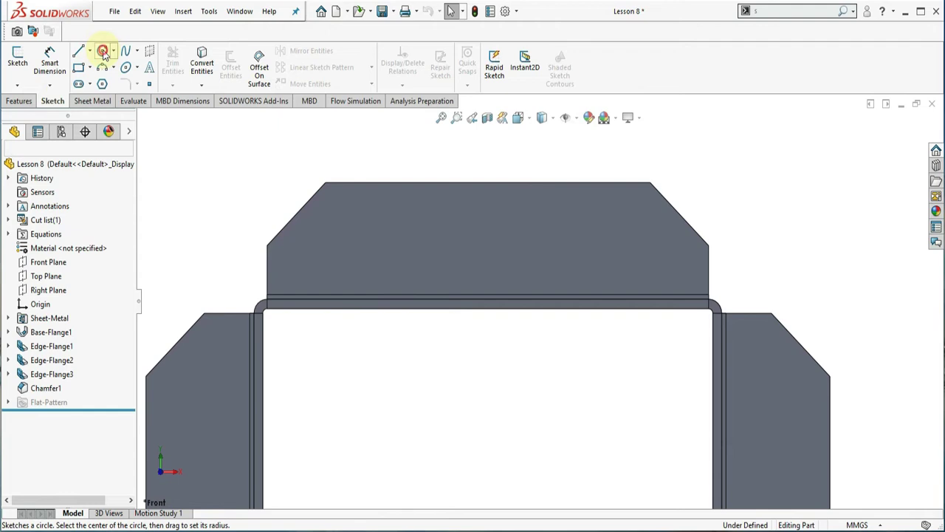
click(340, 248)
click(324, 247)
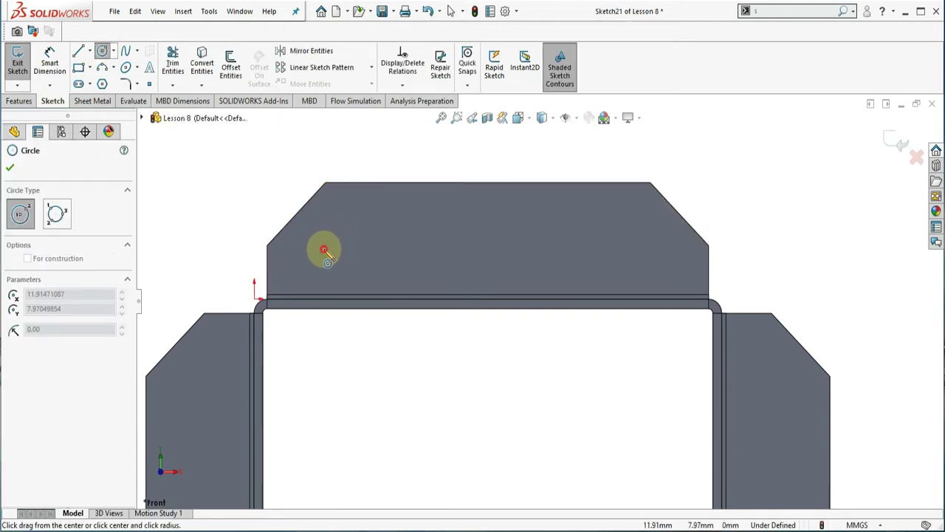
click(345, 232)
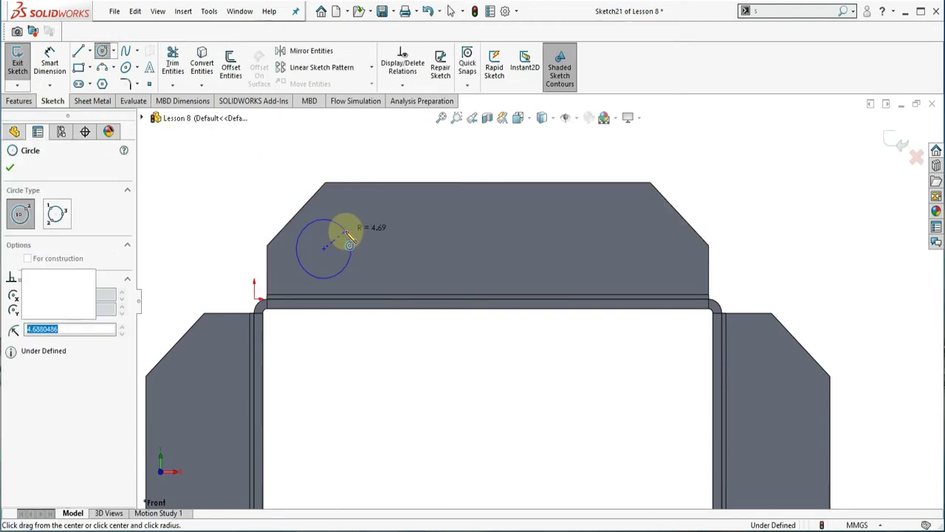
Locate the circle 15 mm from the lip's left edge and 10 mm below its top edge
click(50, 64)
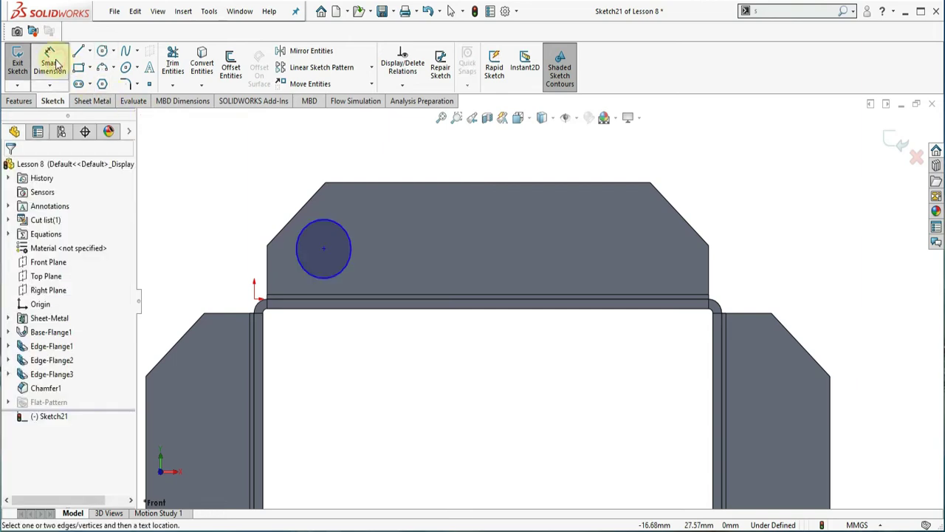
click(298, 259)
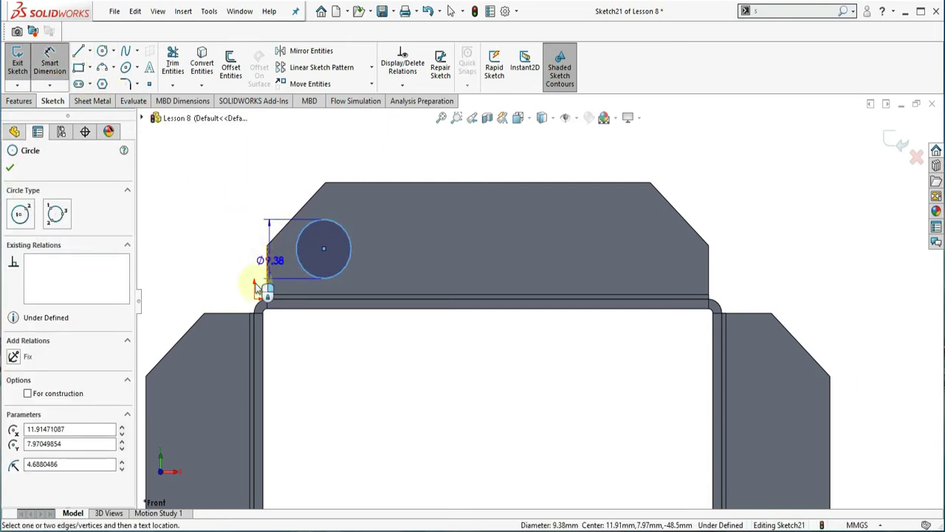
click(255, 318)
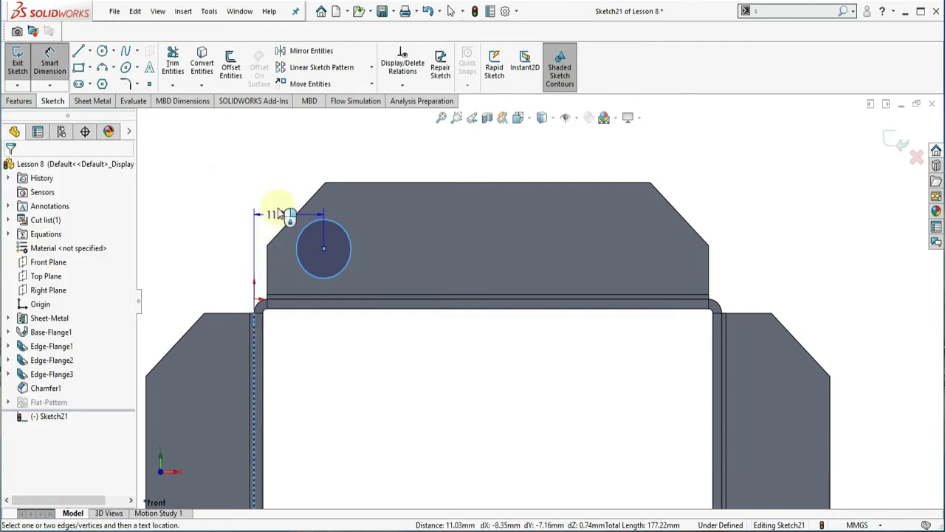
click(290, 161)
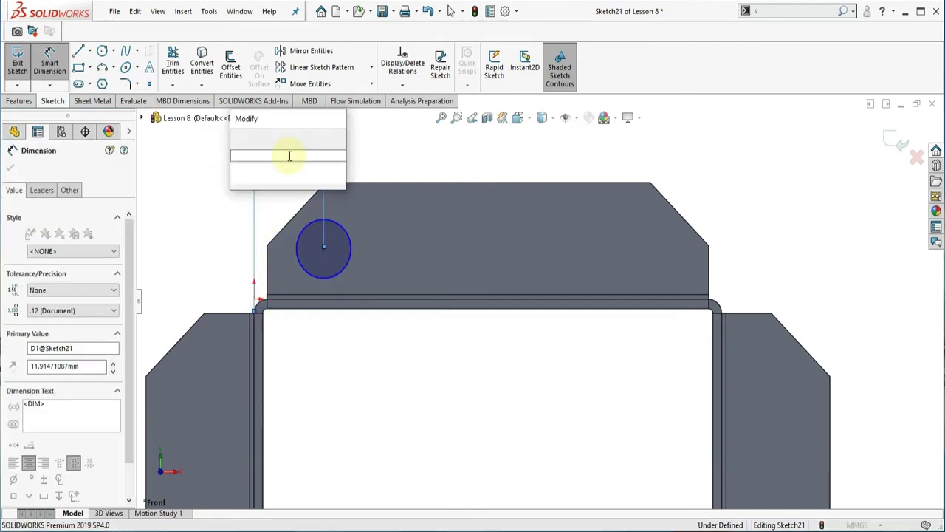
text(5)
key(Return)
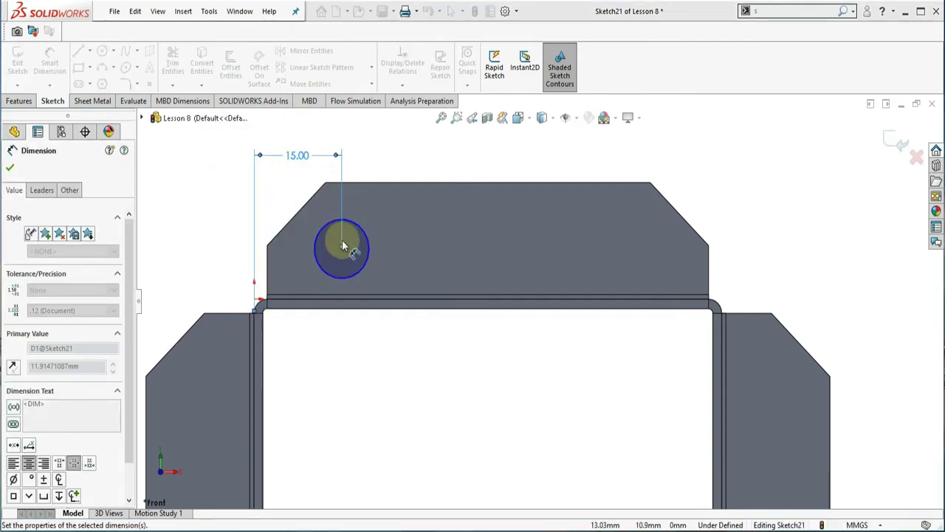
click(360, 233)
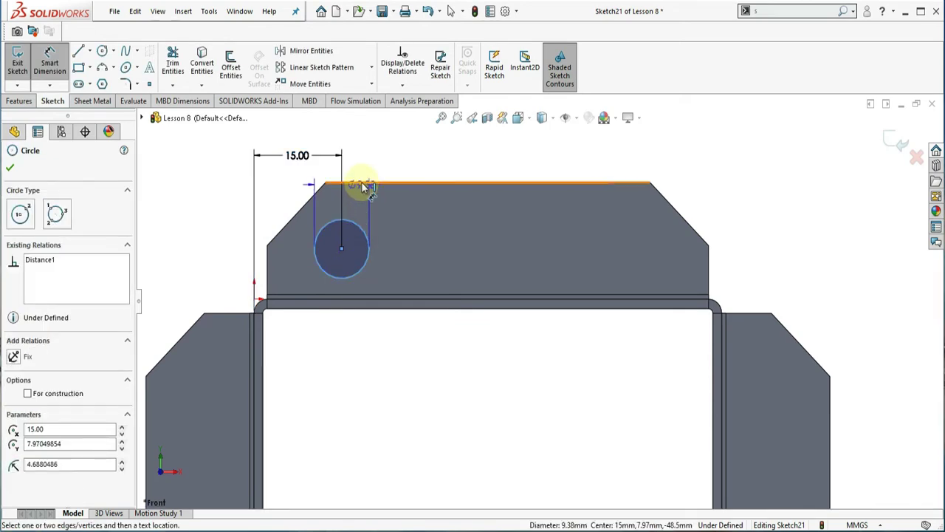
click(363, 184)
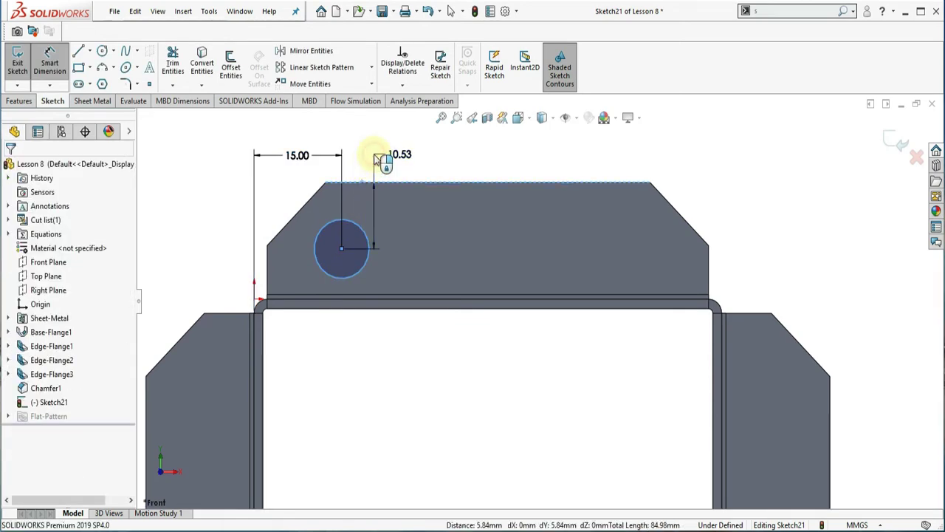
click(374, 155)
text(10)
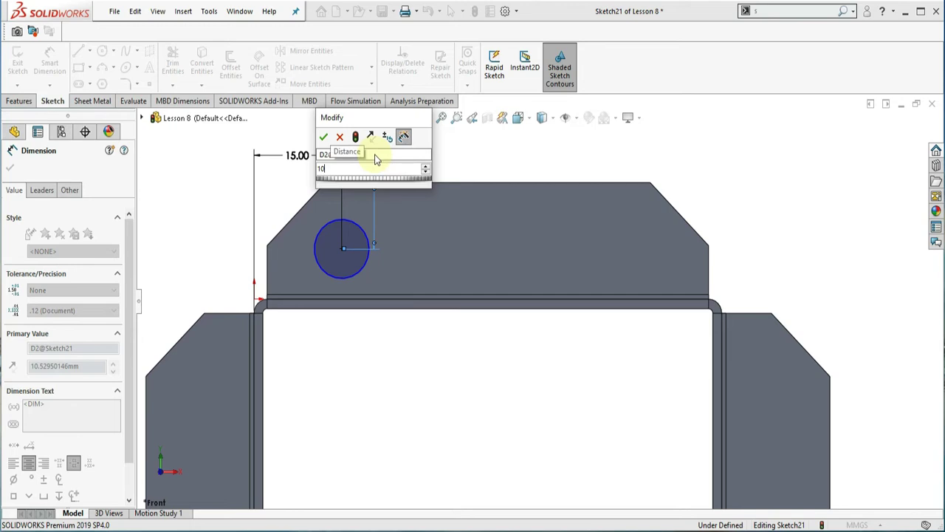
key(Return)
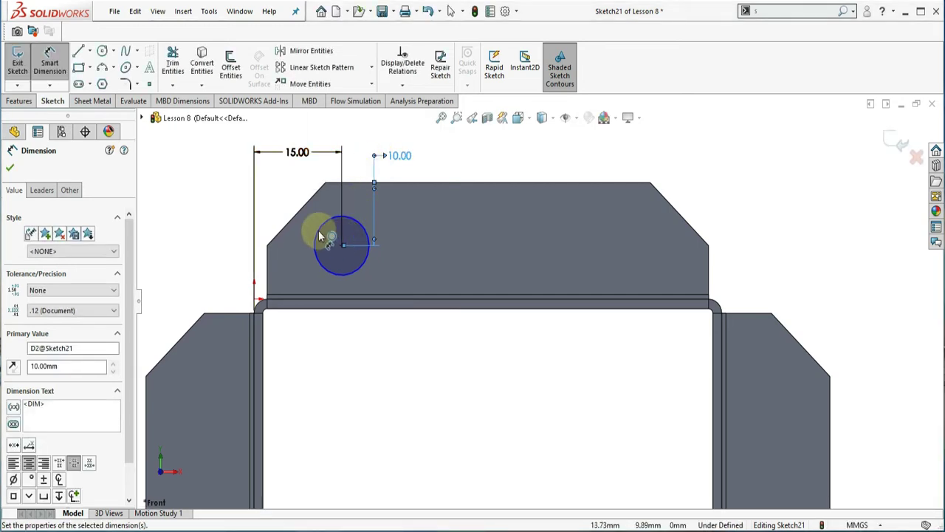
Set the circle's diameter to 5 mm, correcting it from 10 mm
click(318, 236)
click(213, 178)
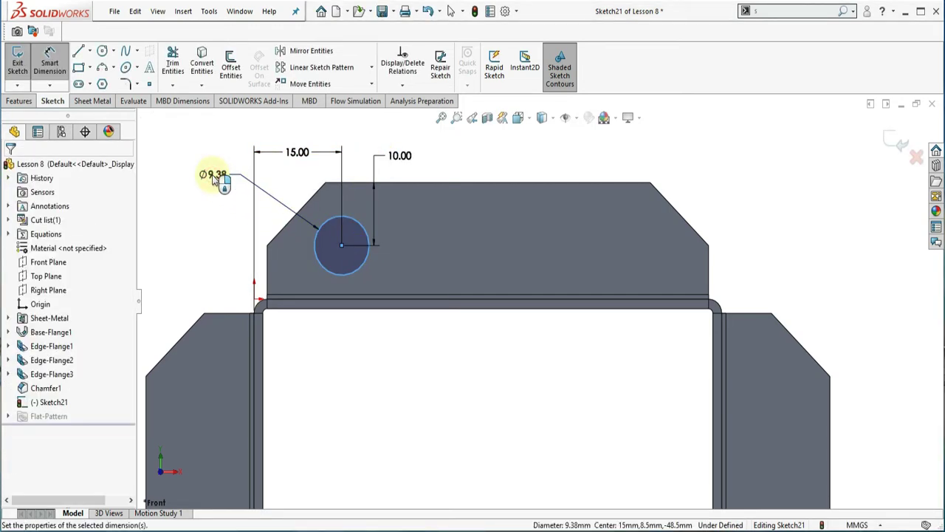
click(212, 177)
text(10)
key(Return)
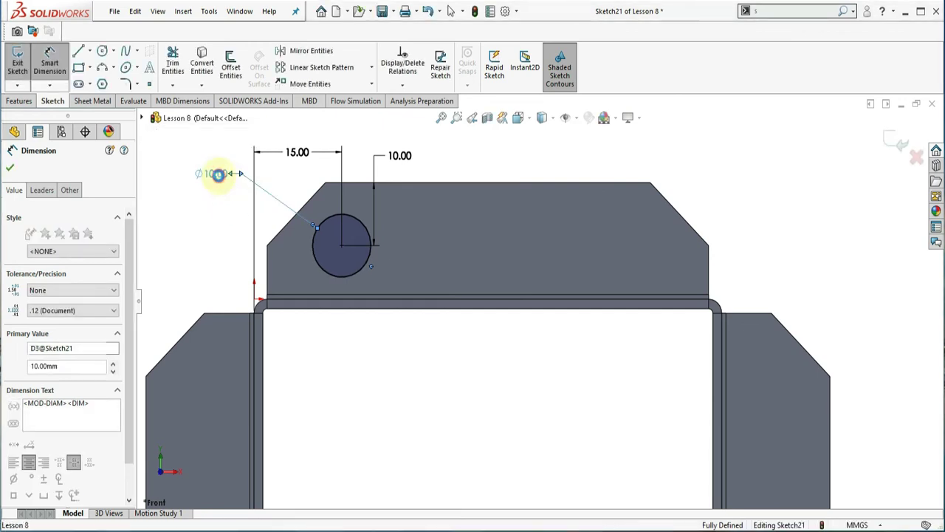
double_click(217, 173)
text(5)
key(Return)
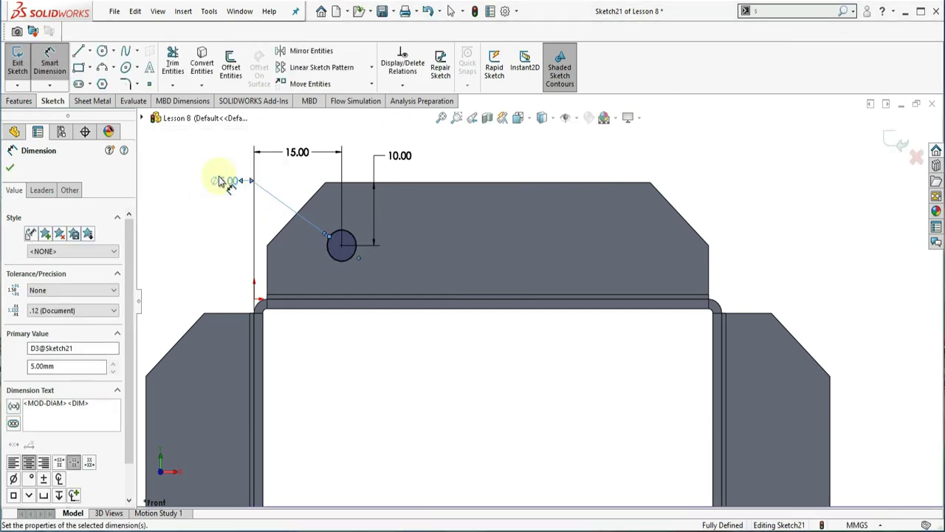
click(28, 104)
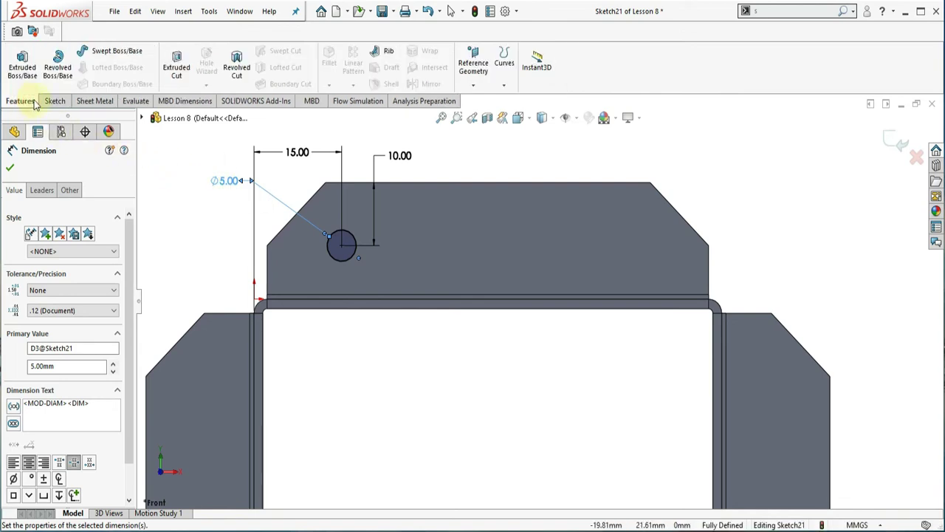
Extrude-cut the 5 mm circle Through All to punch a hole in the back lip
click(177, 65)
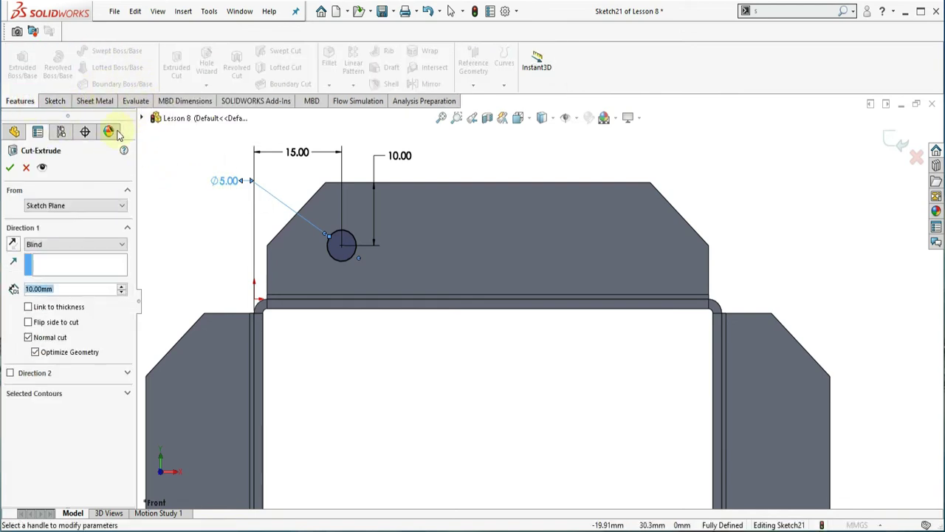
click(39, 245)
click(42, 260)
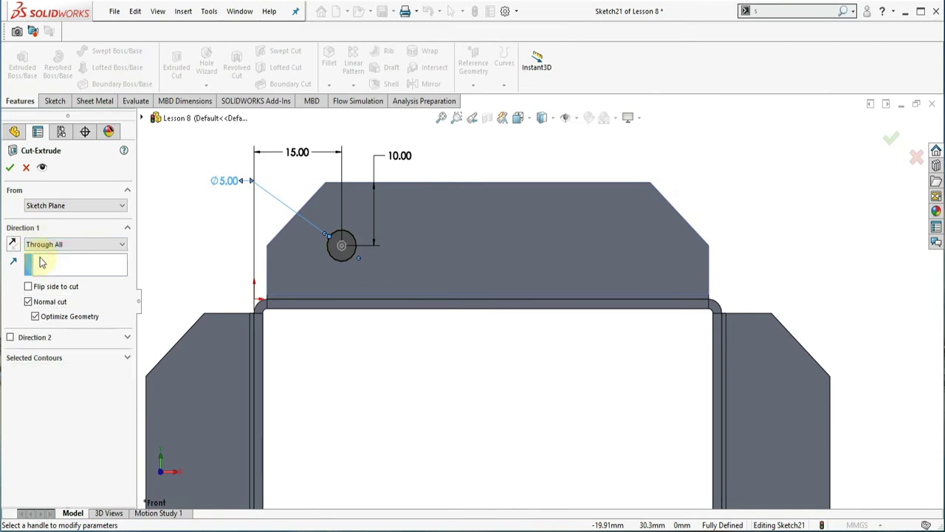
click(8, 168)
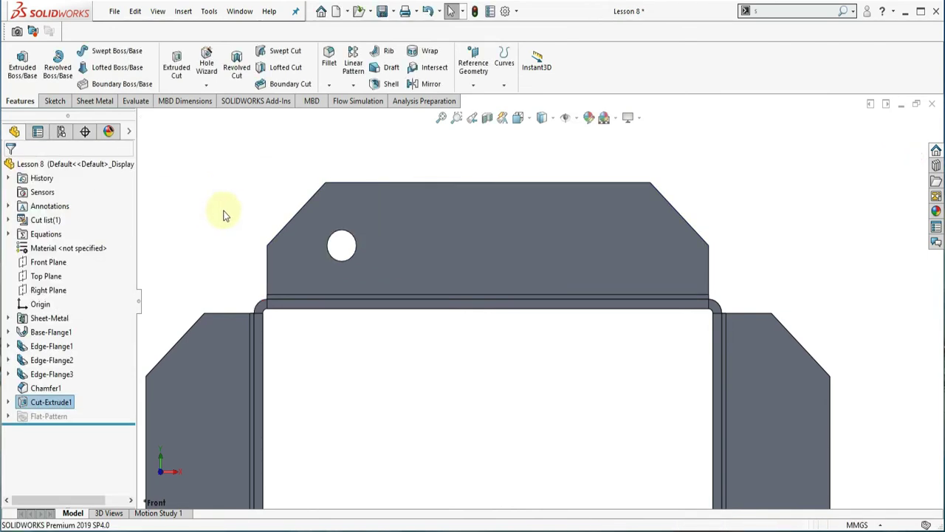
middle_drag(225, 214, 204, 258)
click(195, 206)
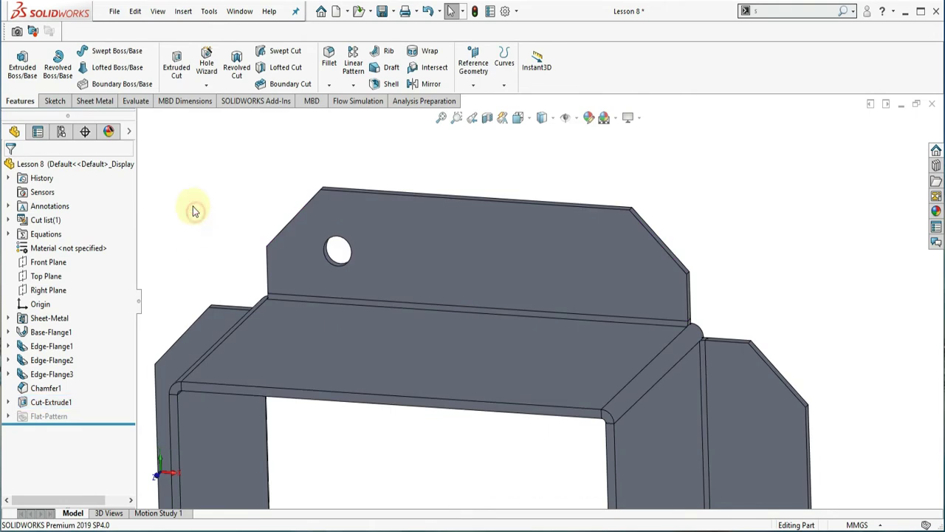
Pattern Cut-Extrude1 along the back lip's top edge into 3 holes spaced 25 mm apart
click(353, 68)
click(58, 451)
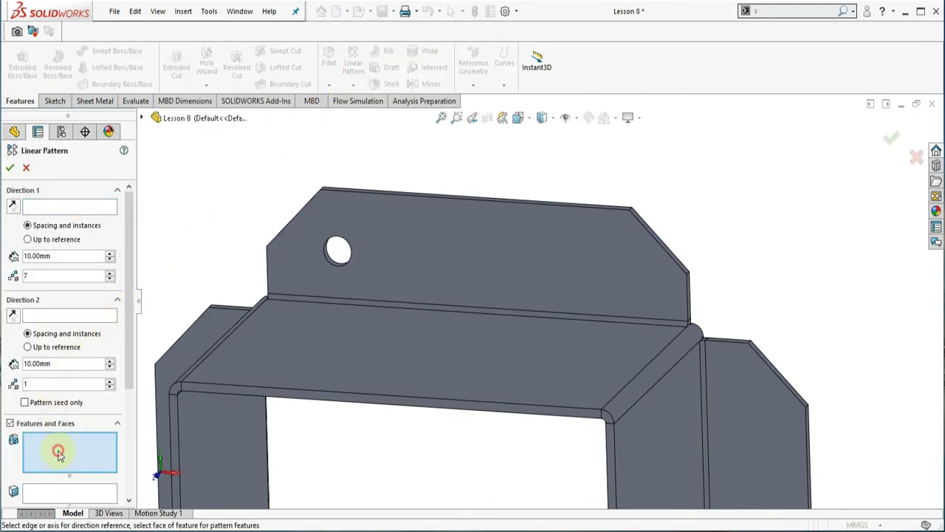
scroll(341, 255, down, 3)
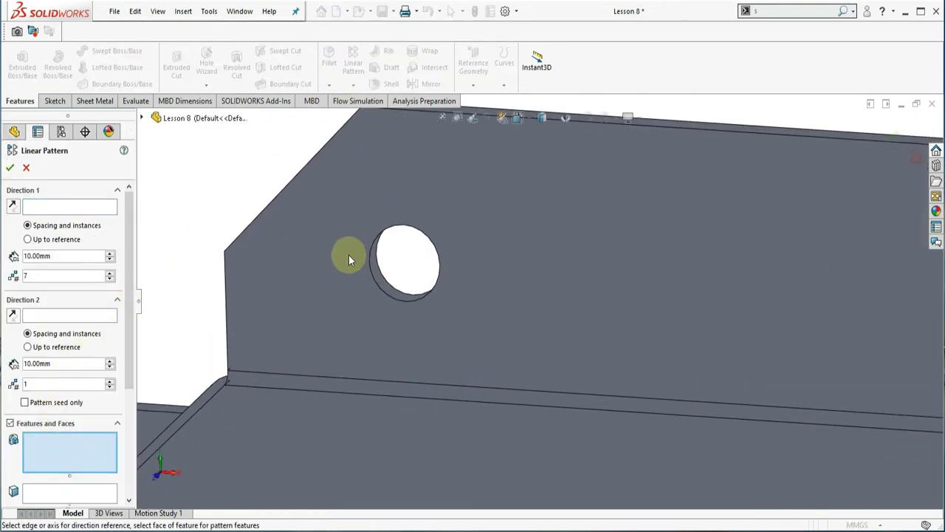
click(386, 290)
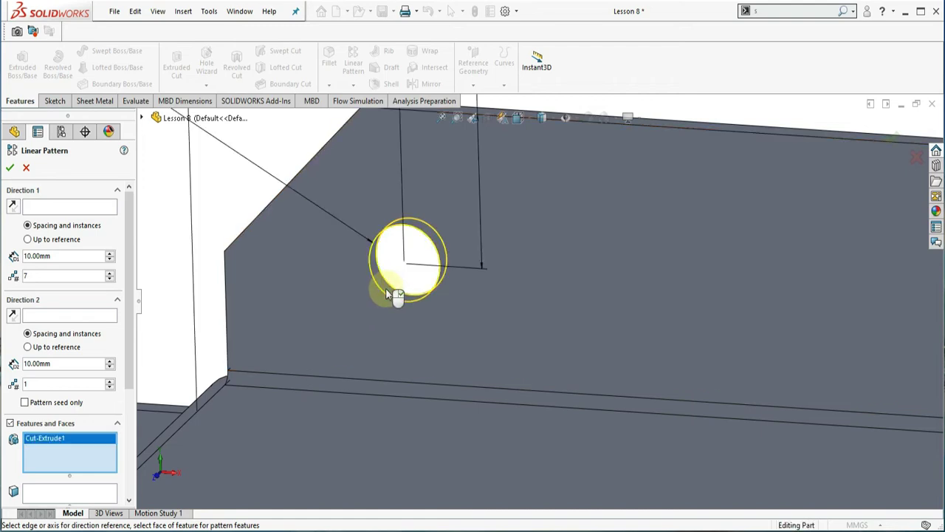
scroll(388, 292, up, 1)
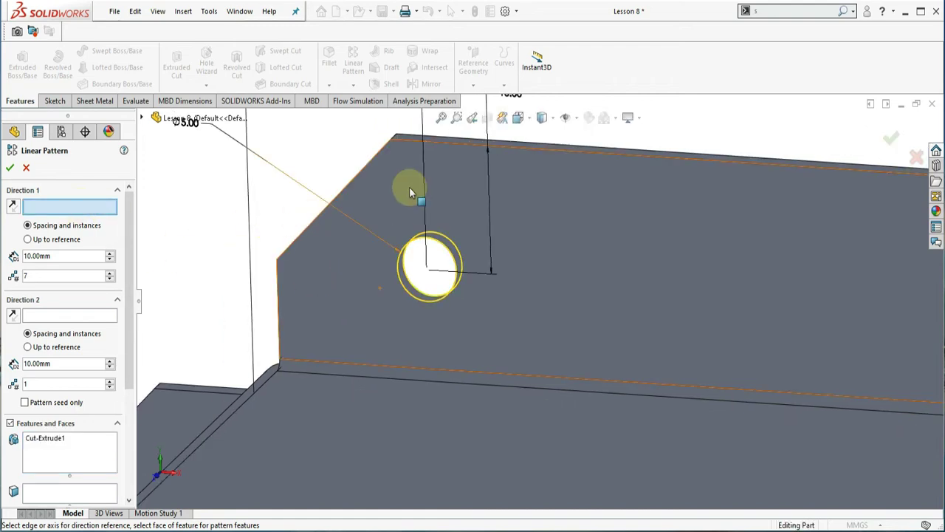
click(452, 148)
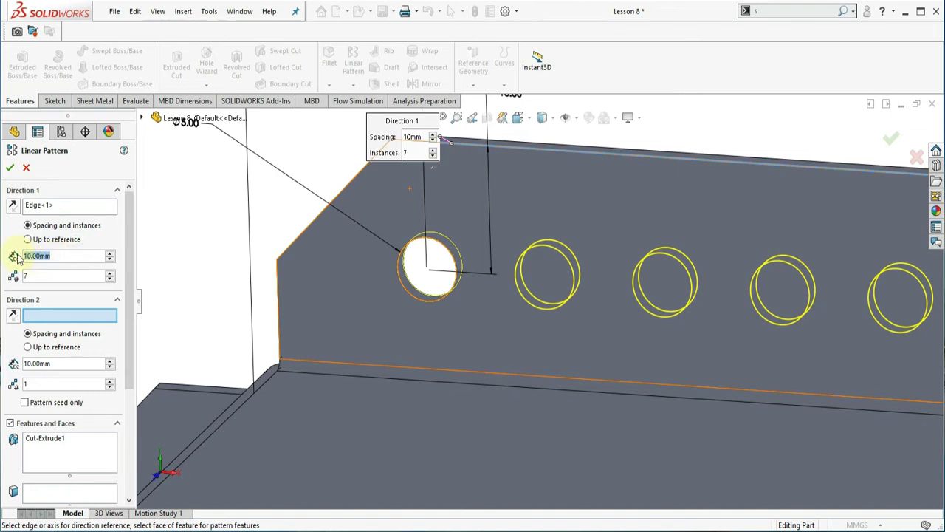
text(2)
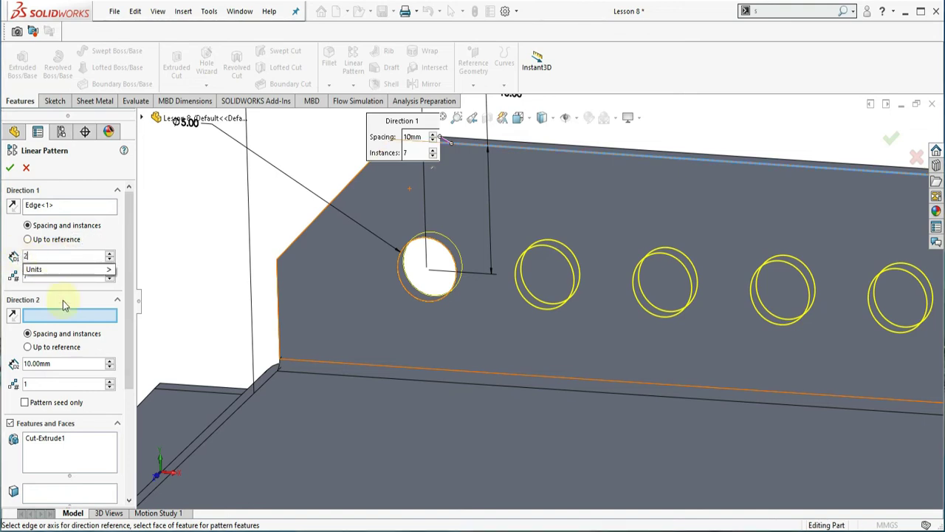
text(5)
key(Return)
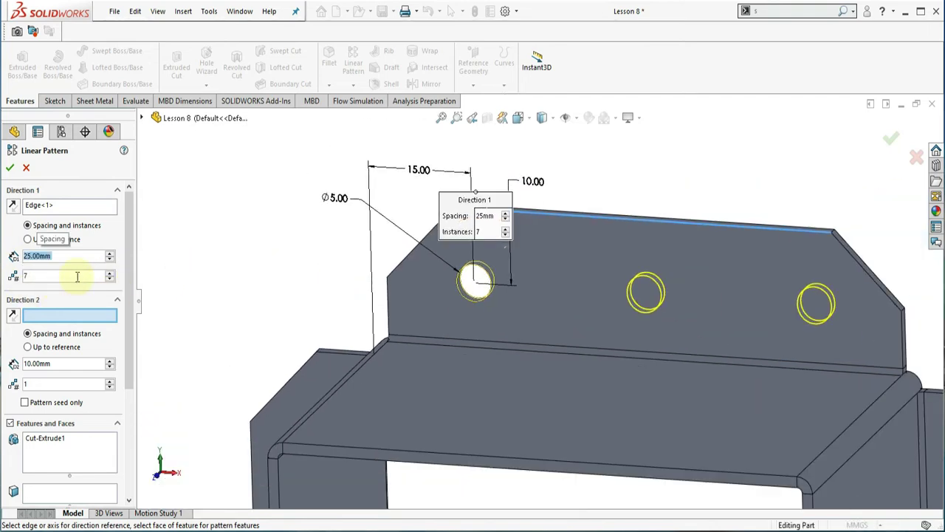
text(3)
key(Return)
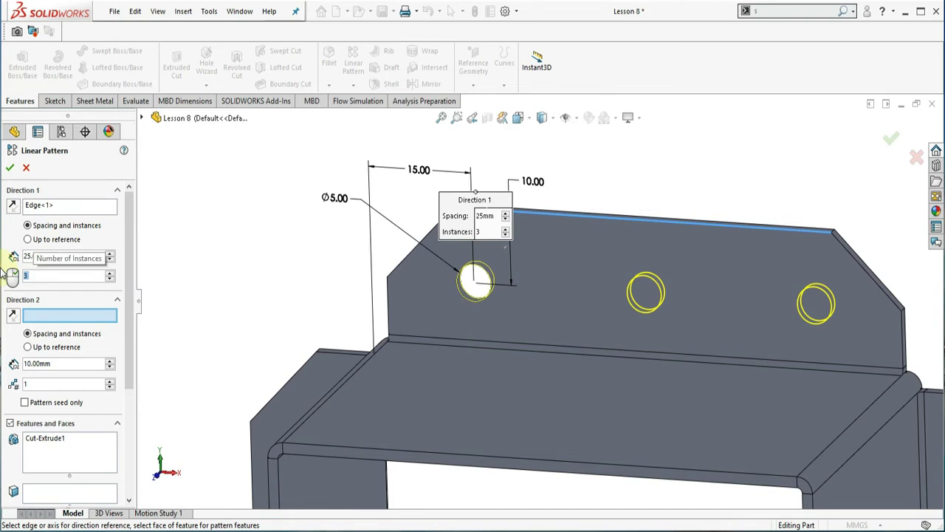
click(10, 169)
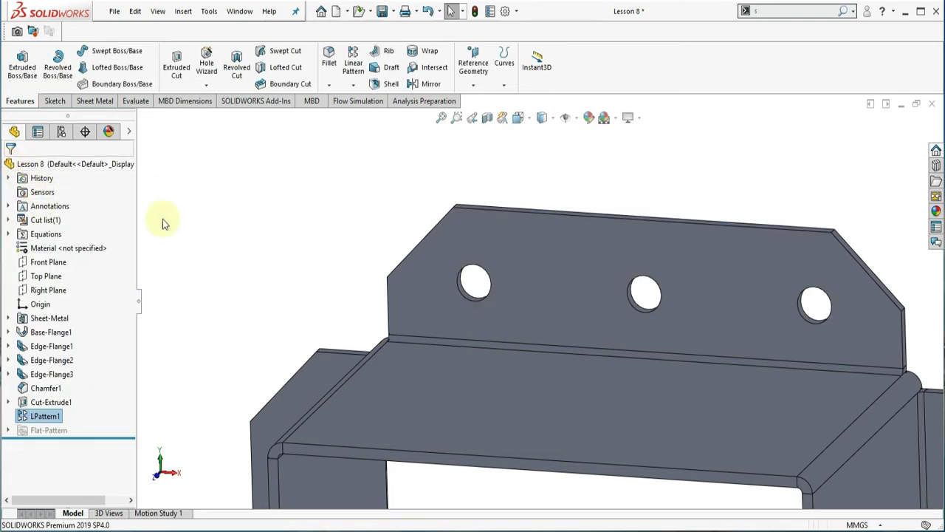
Fit the whole bracket in view and orient it to the Front view
key(f)
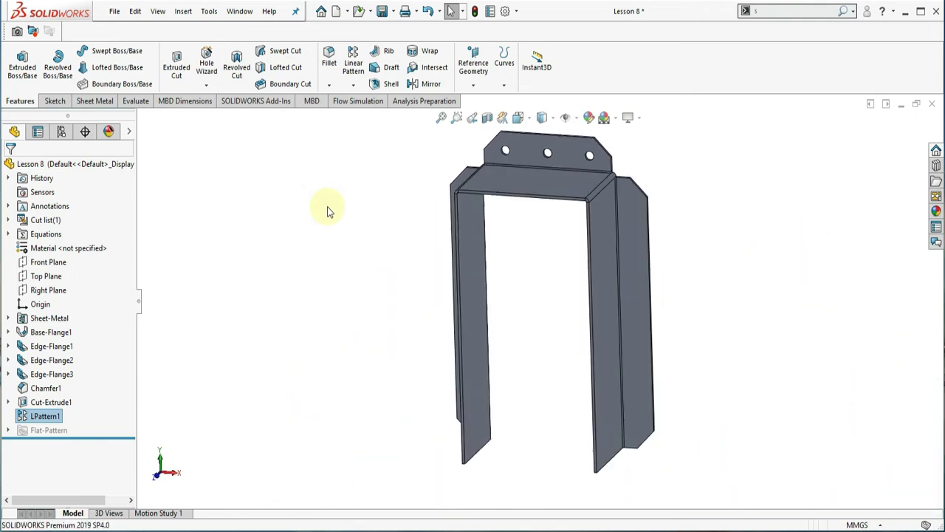
click(519, 123)
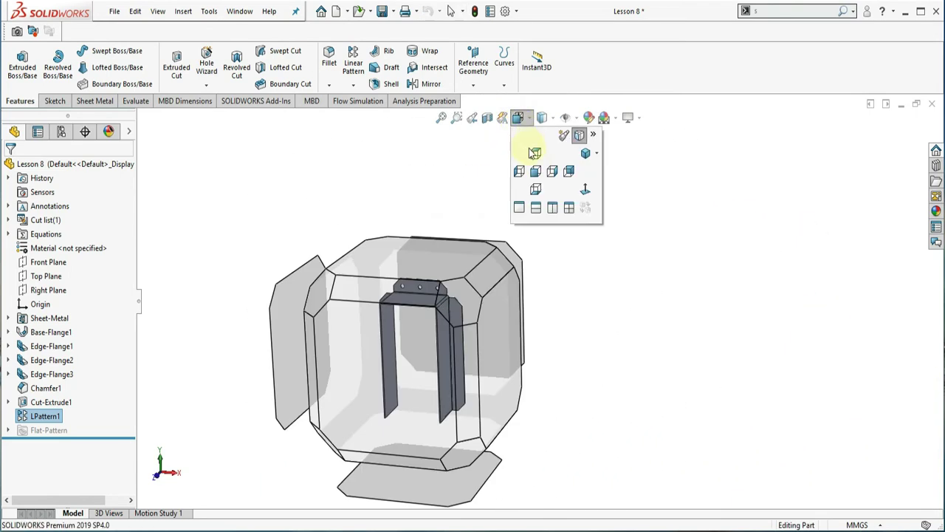
click(537, 176)
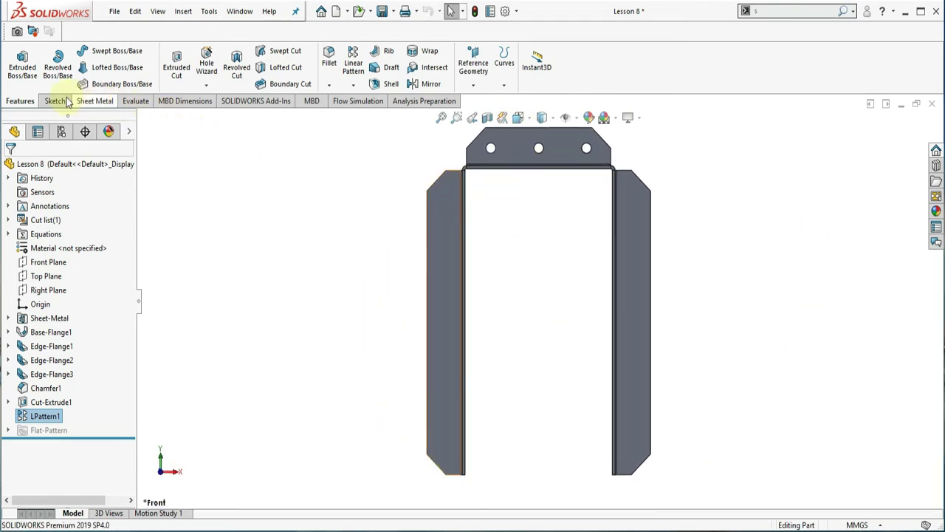
Start a new sketch with the Circle tool from the Sketch tools
click(53, 101)
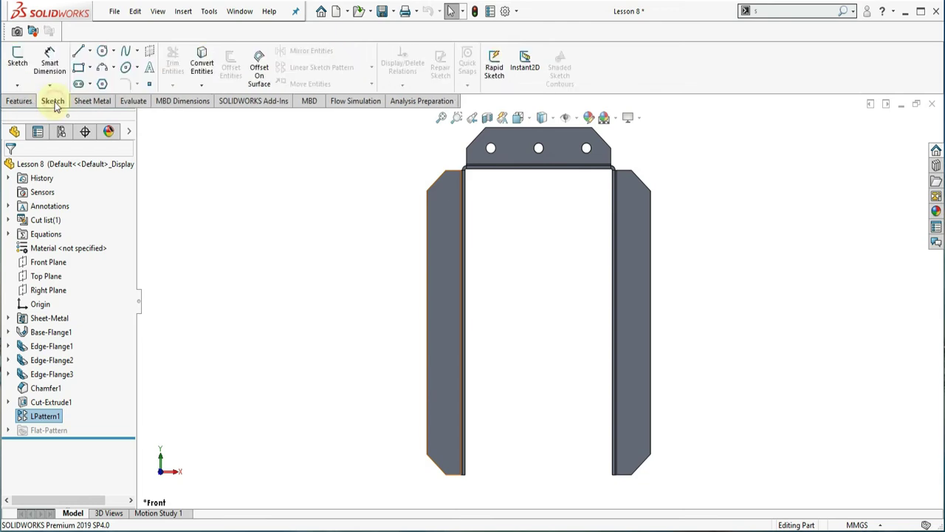
click(103, 51)
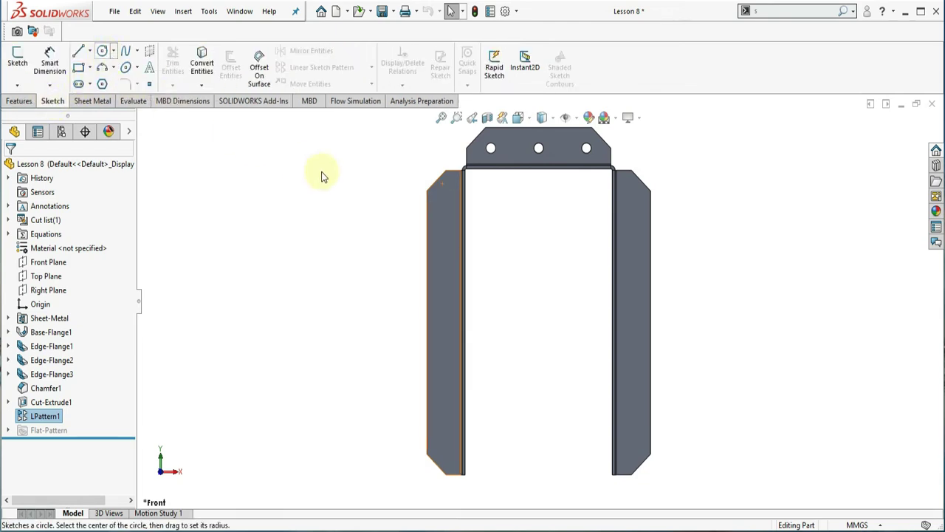
scroll(472, 192, down, 1)
scroll(480, 192, down, 1)
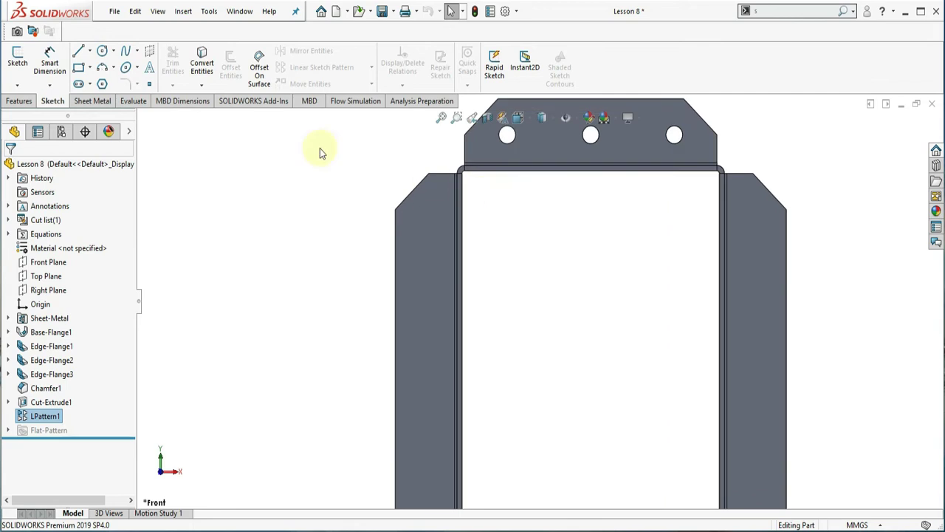
click(102, 52)
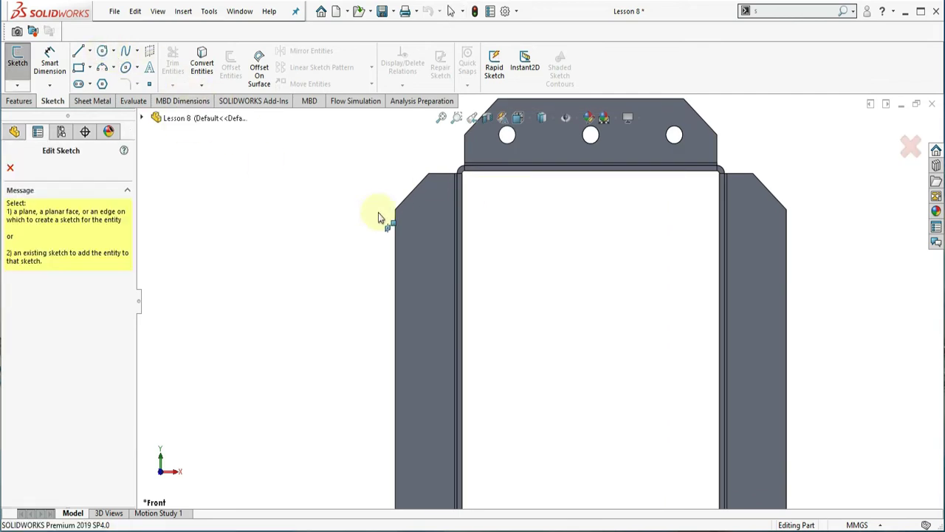
Draw a circle on the left tab face, 10 mm from the tab's outer edge
click(428, 245)
click(426, 223)
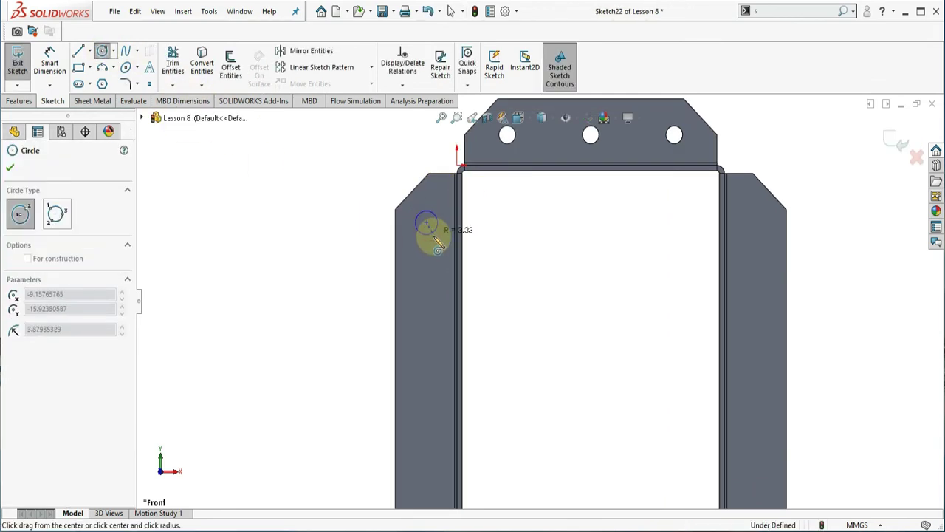
click(417, 236)
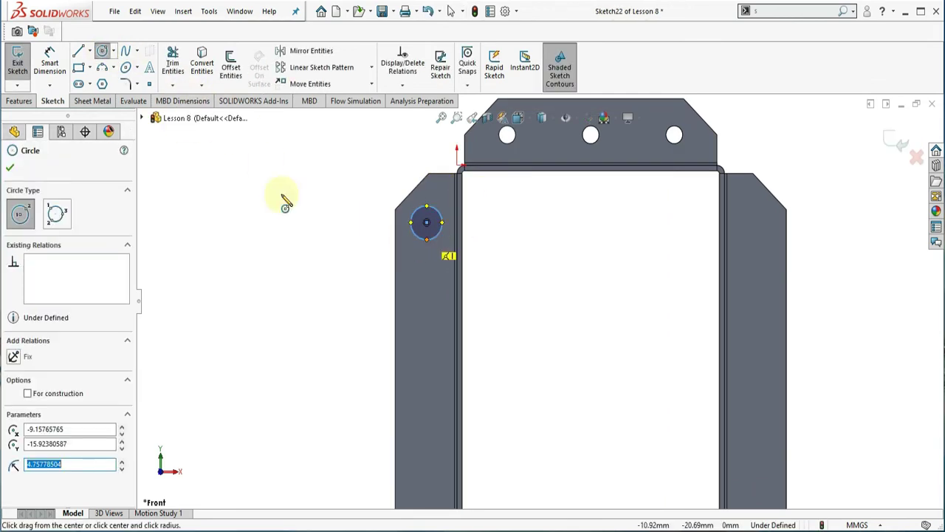
click(49, 59)
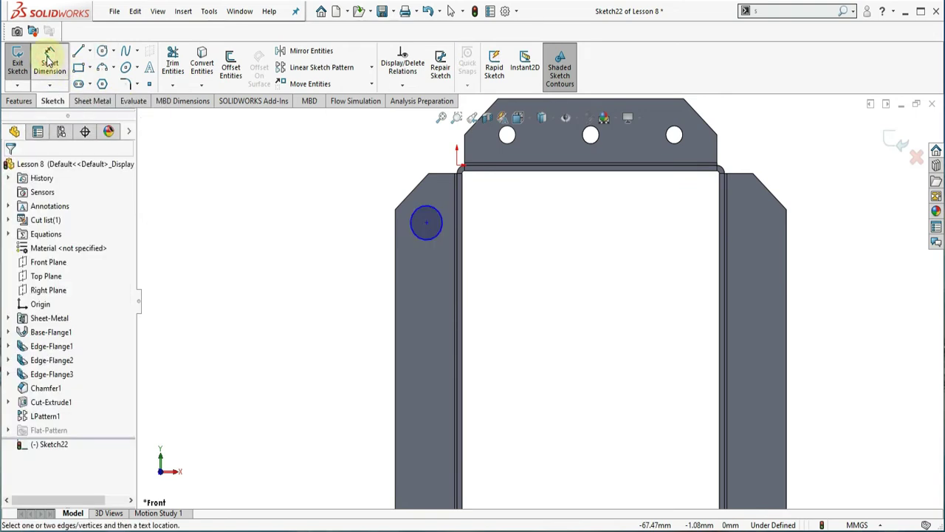
click(415, 241)
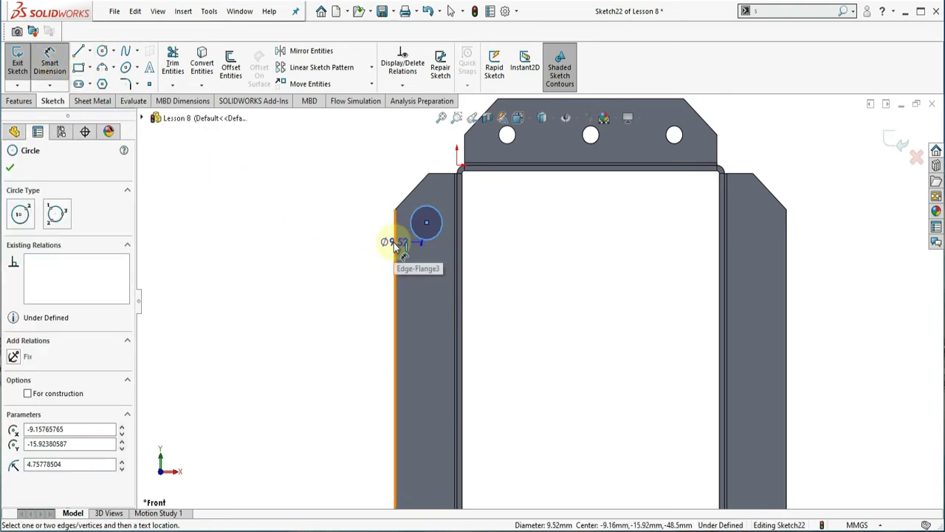
click(395, 242)
click(328, 248)
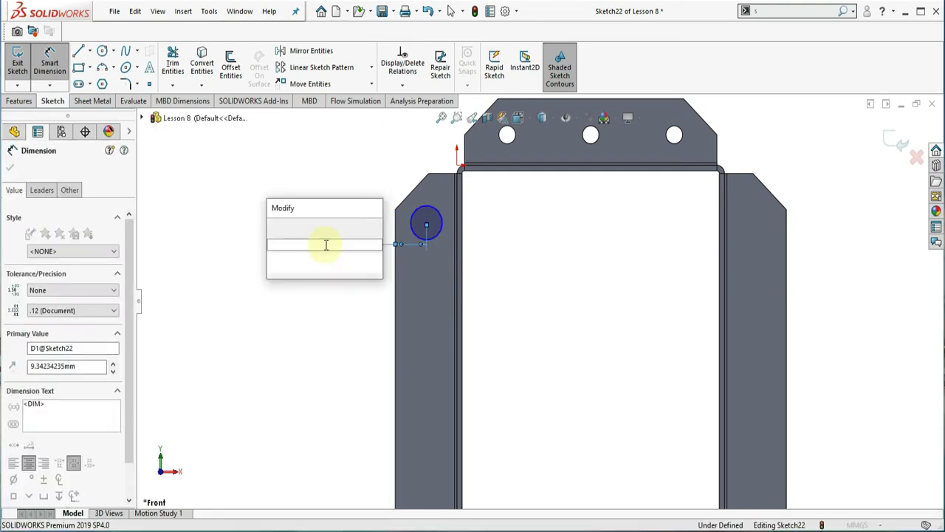
text(10)
key(Return)
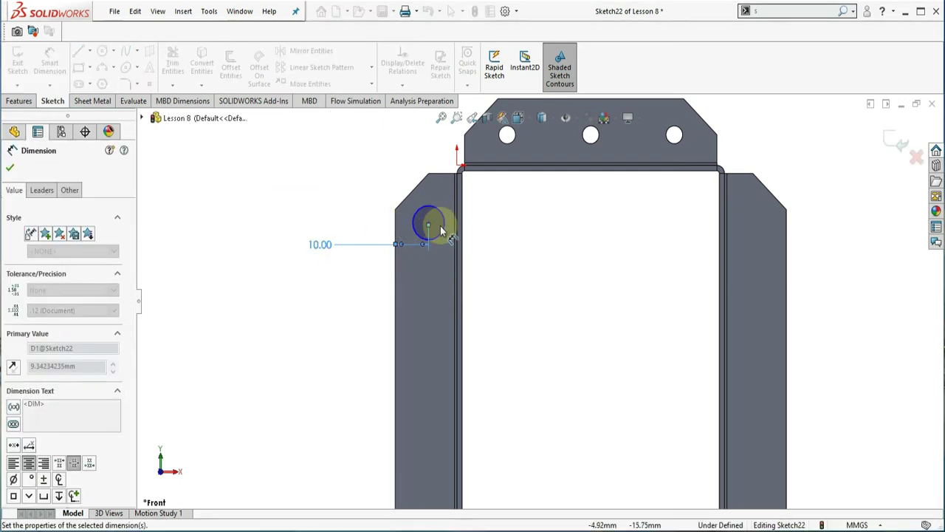
Locate the left circle 15 mm below the top edge and give it a 5 mm diameter
click(438, 206)
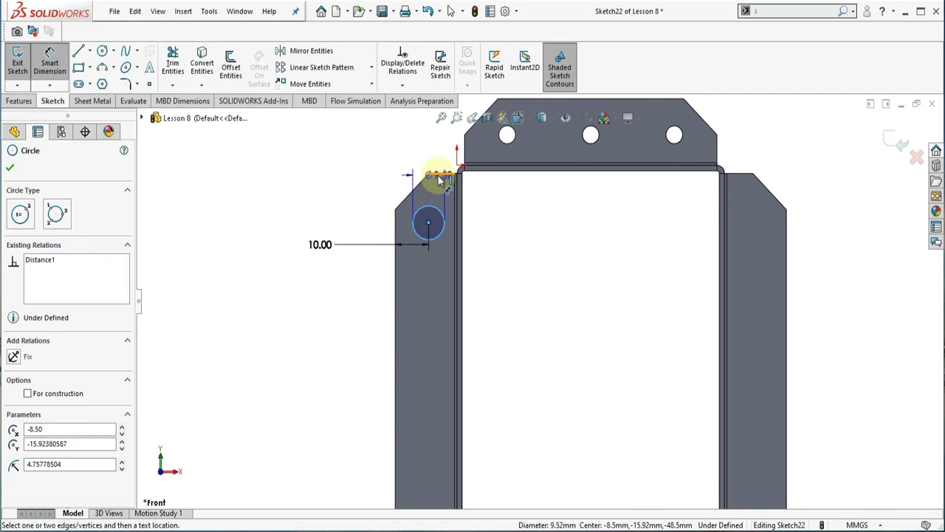
click(440, 177)
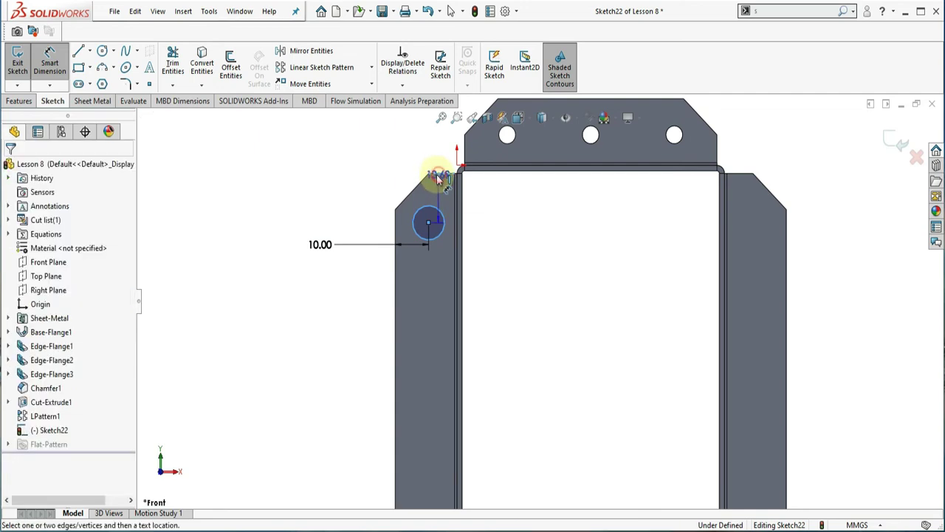
click(373, 174)
click(373, 175)
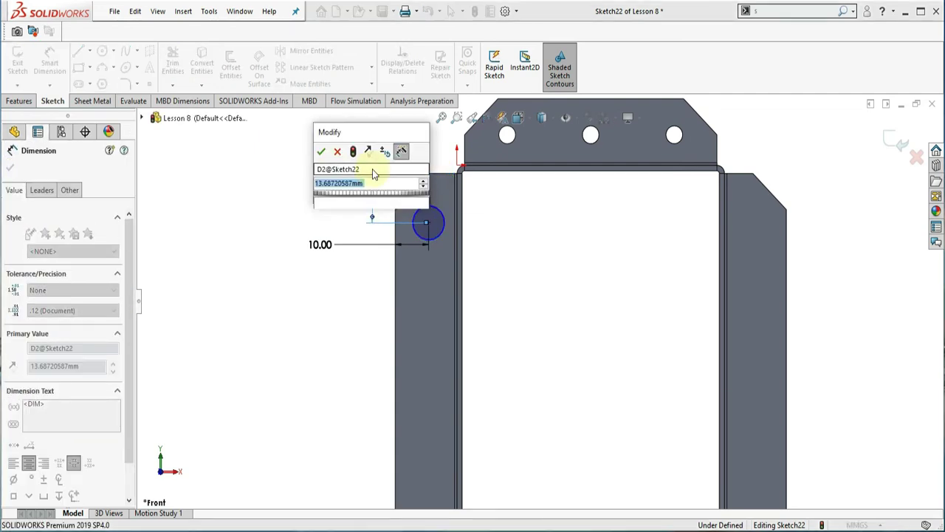
text(15)
key(Return)
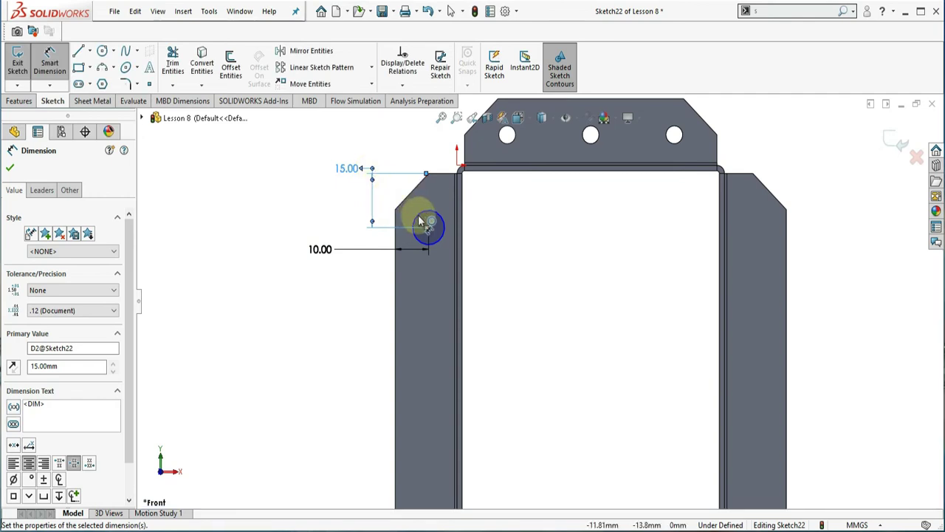
click(422, 214)
click(496, 202)
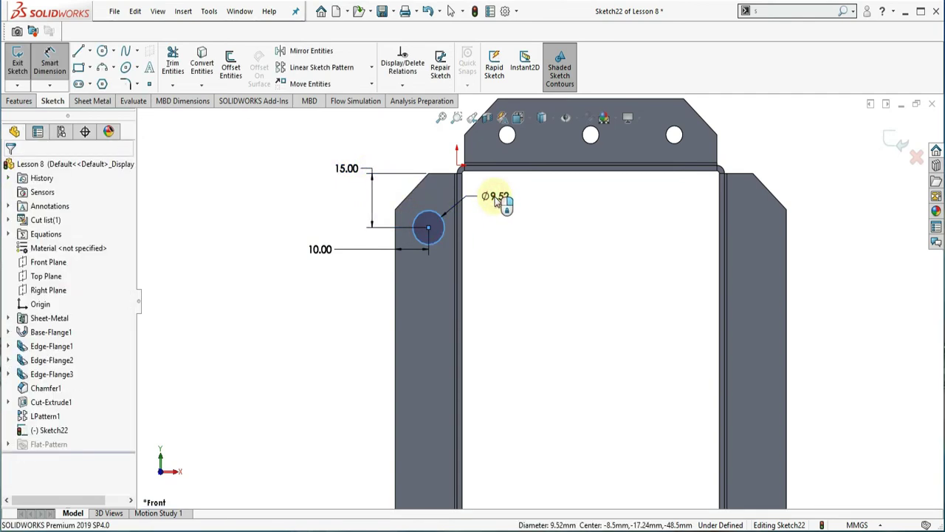
text(5)
key(Return)
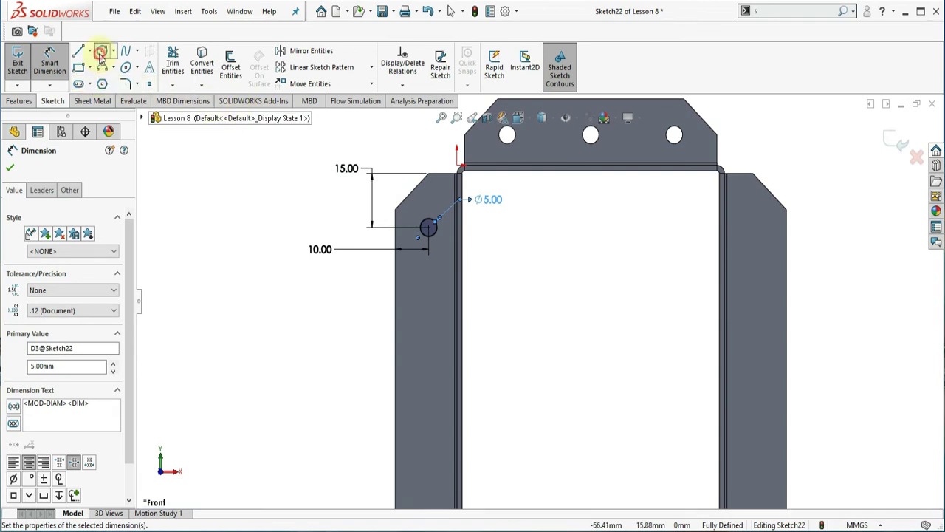
Draw a circle on the right tab, dimensioned 15 mm below the top edge
click(102, 53)
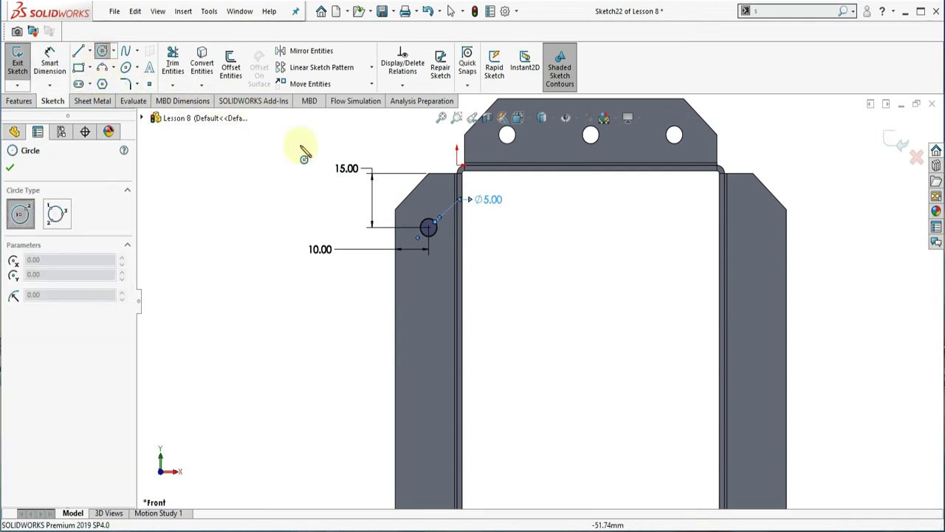
click(750, 228)
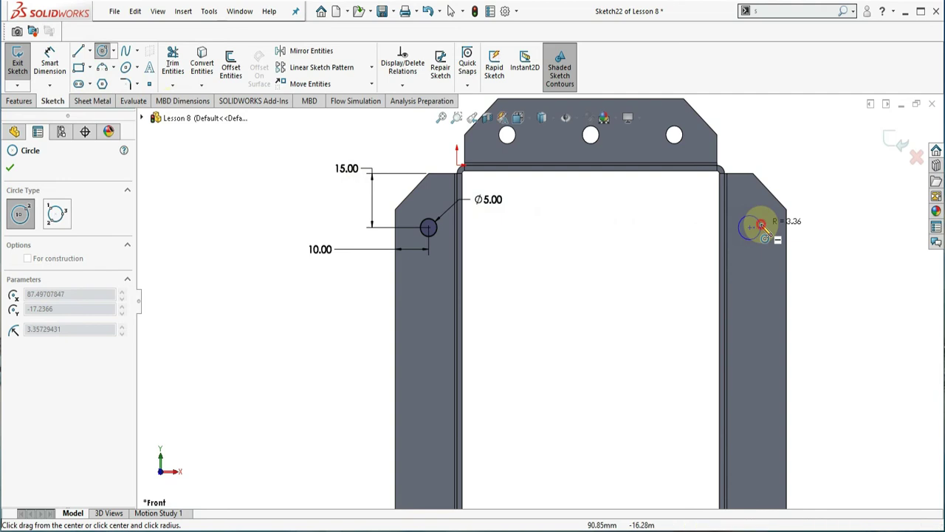
click(761, 226)
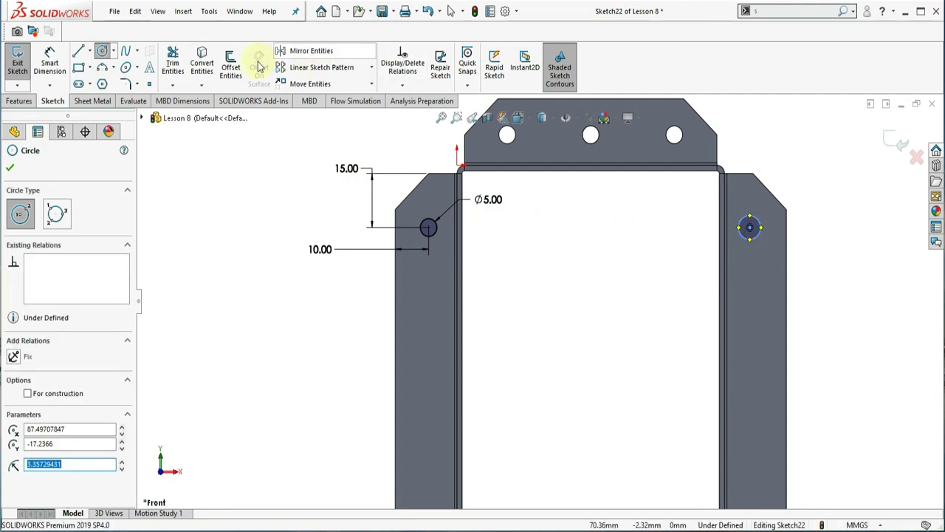
click(60, 65)
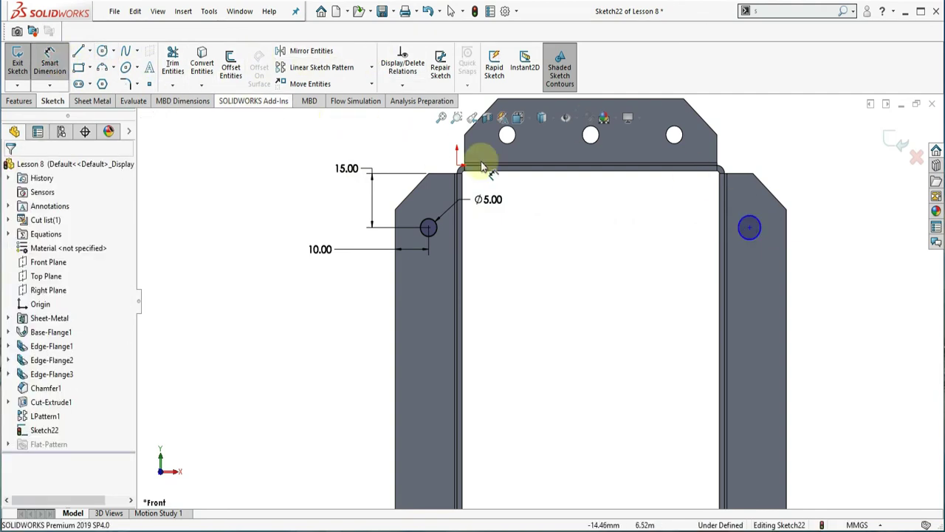
click(745, 216)
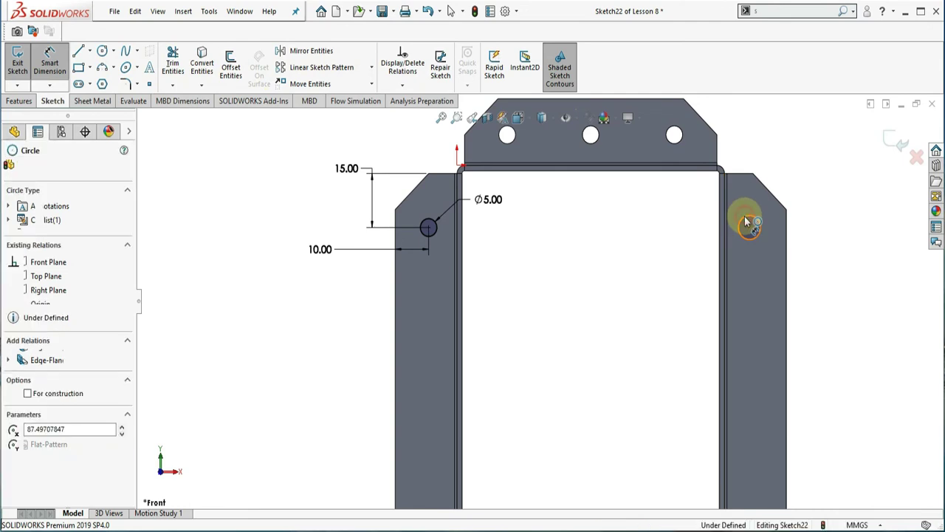
click(742, 179)
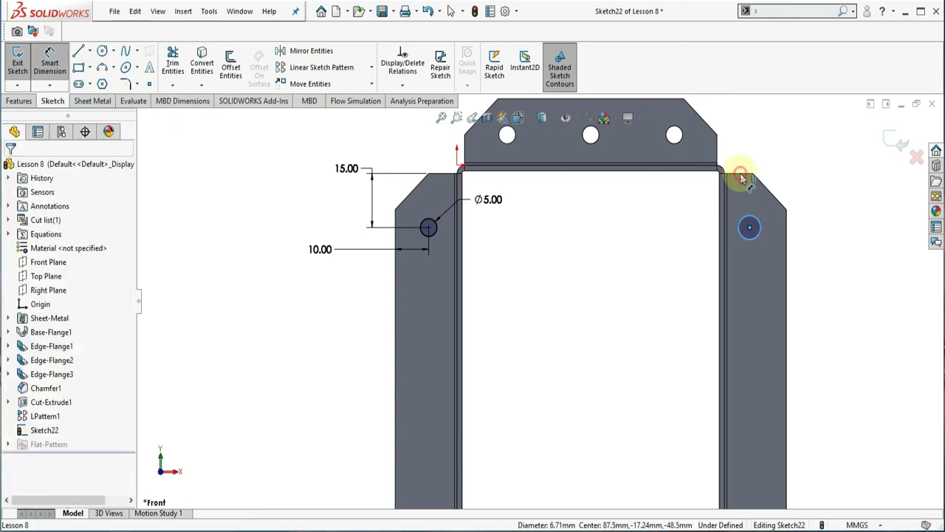
click(811, 193)
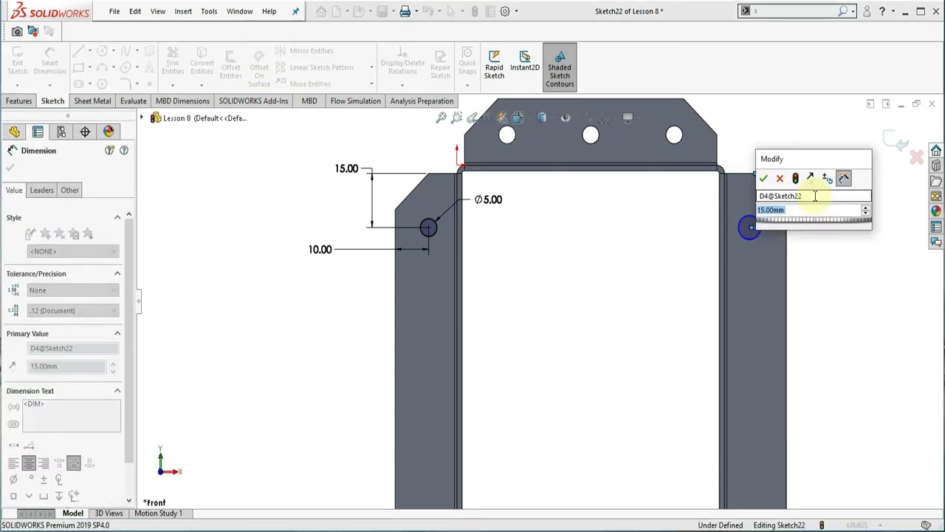
text(15)
key(Return)
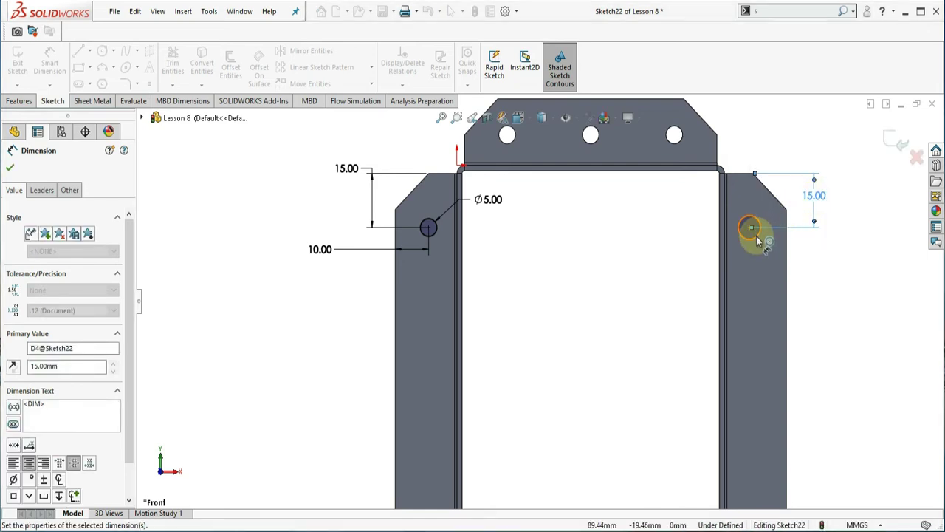
Locate the right circle 10 mm from the tab's outer edge
click(754, 234)
click(786, 255)
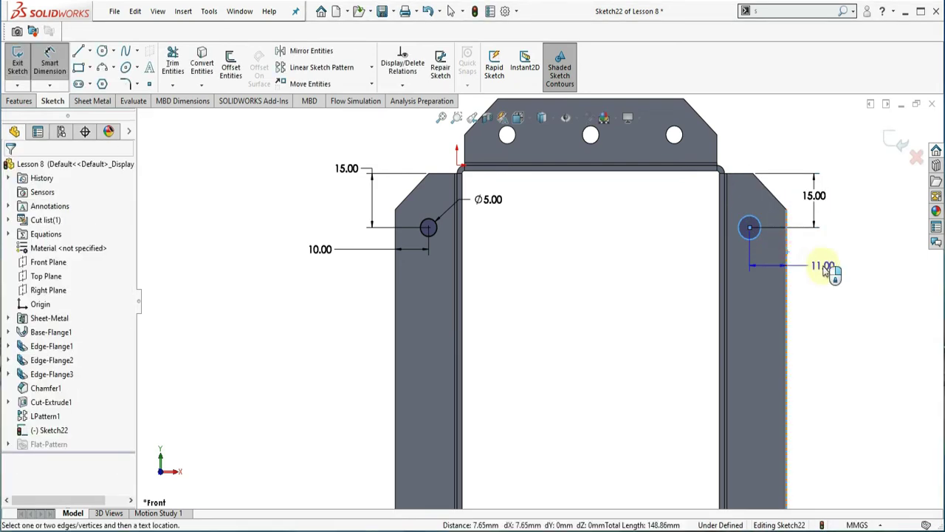
click(825, 269)
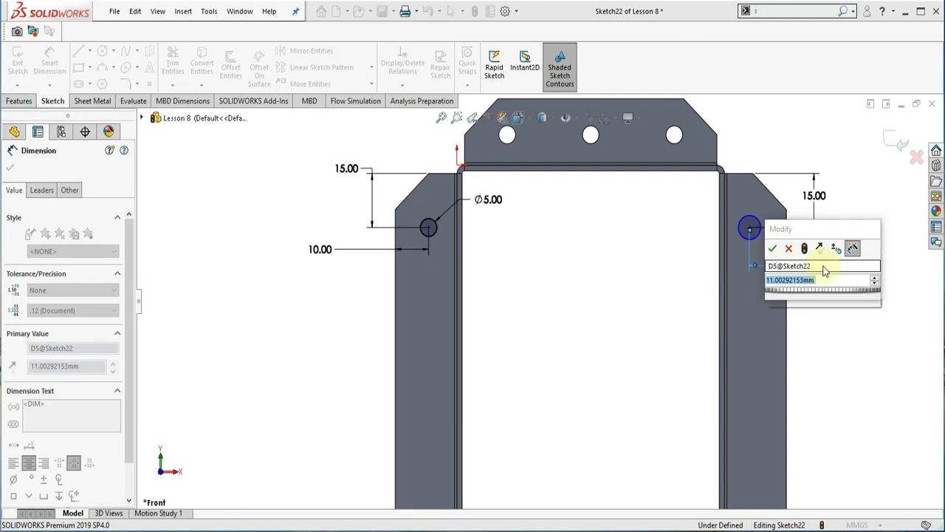
text(10)
key(Return)
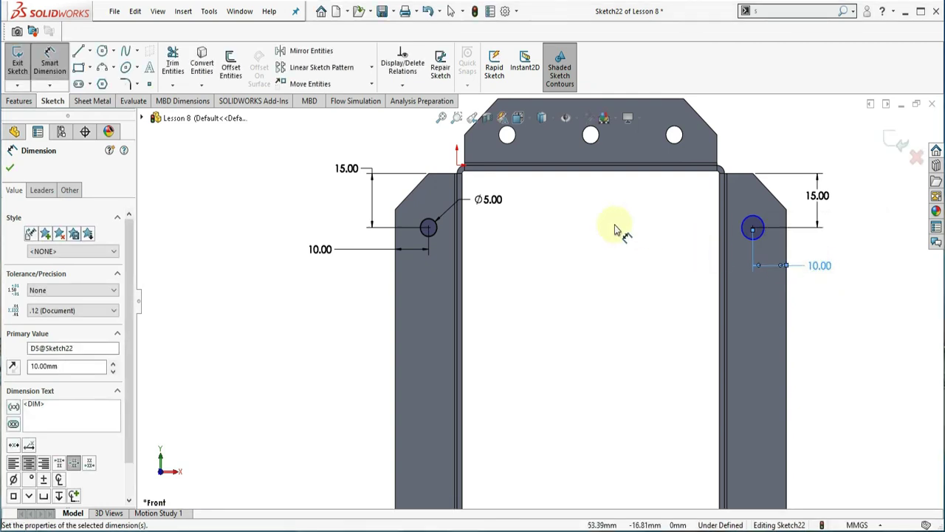
click(22, 101)
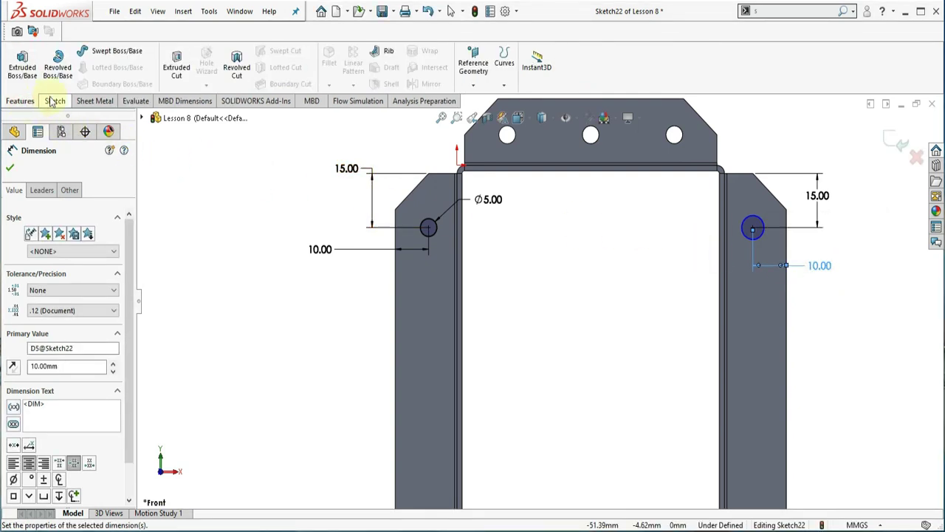
Extrude-cut both tab circles Through All to make the side-tab holes
click(176, 65)
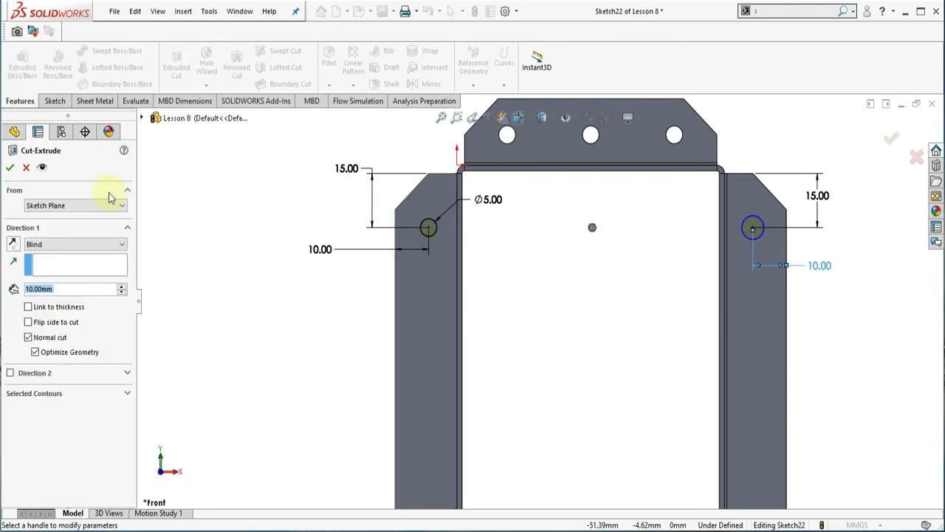
click(34, 246)
click(34, 264)
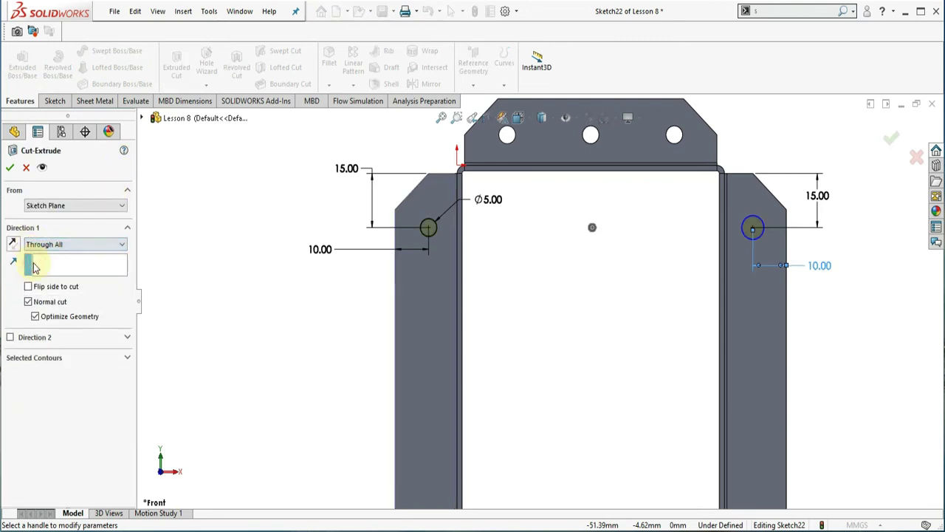
click(9, 167)
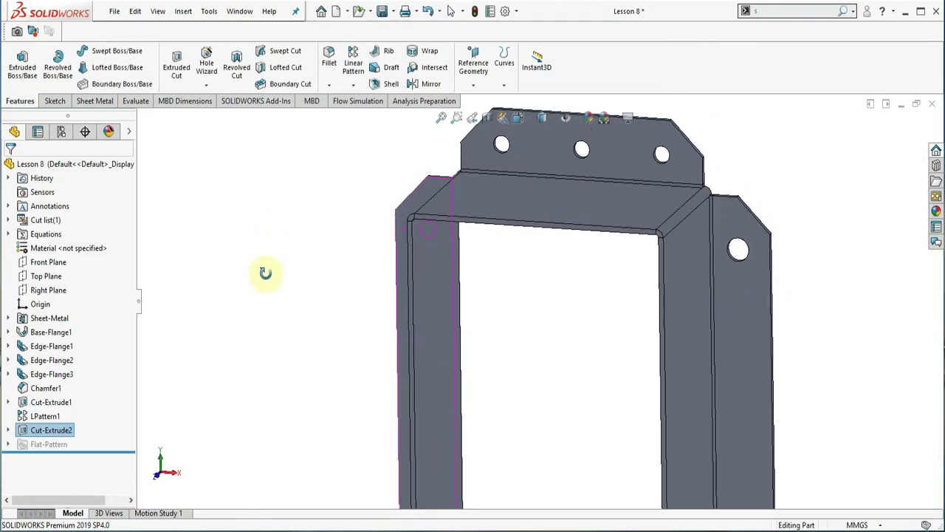
scroll(643, 407, down, 2)
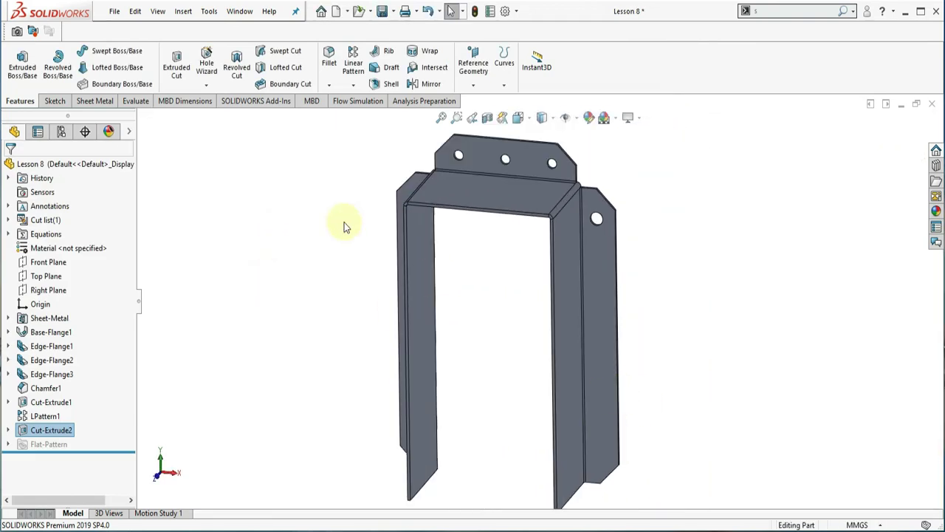
click(351, 62)
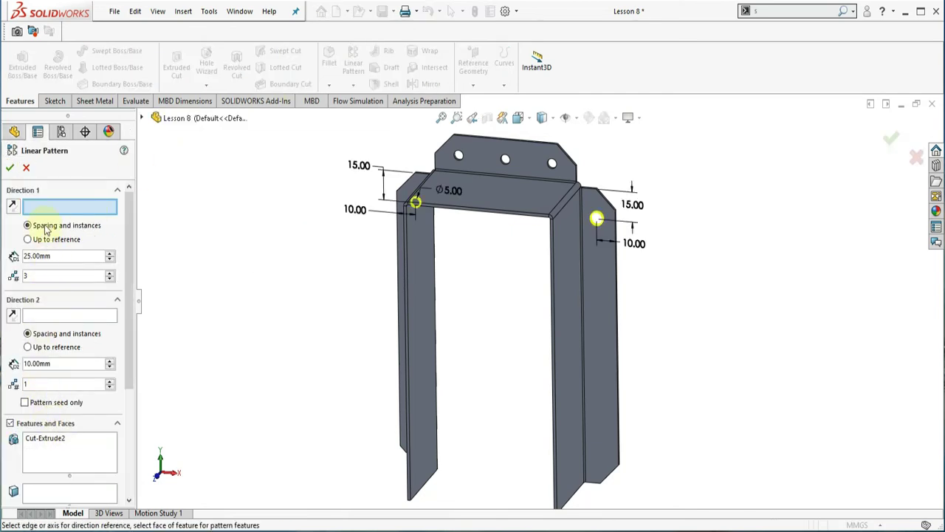
Pattern the tab hole cut along the tab edge into 7 holes 20 mm apart
click(615, 265)
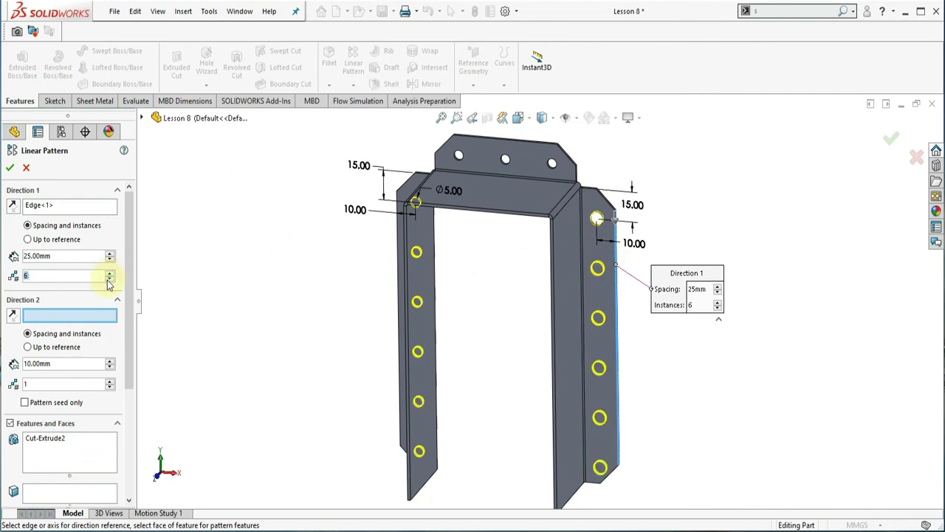
drag(94, 259, 3, 255)
text(20)
key(Return)
text(7)
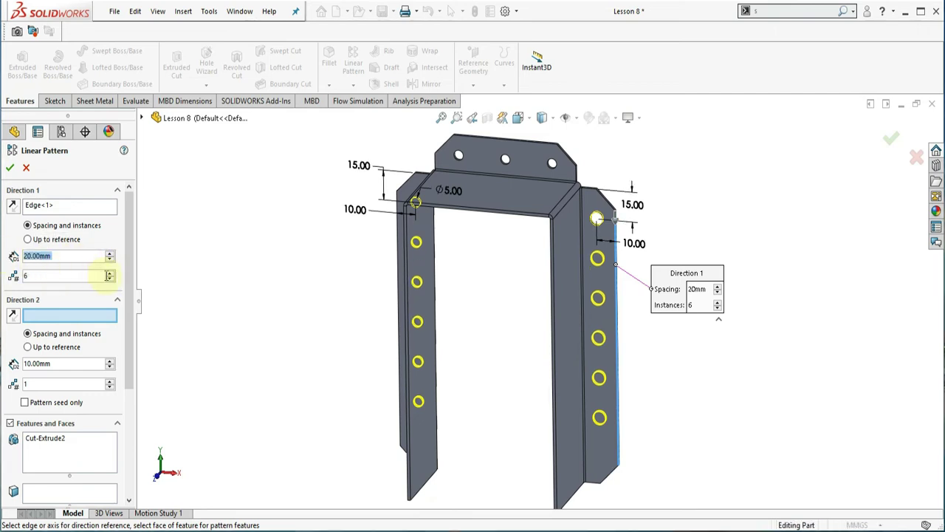
click(11, 168)
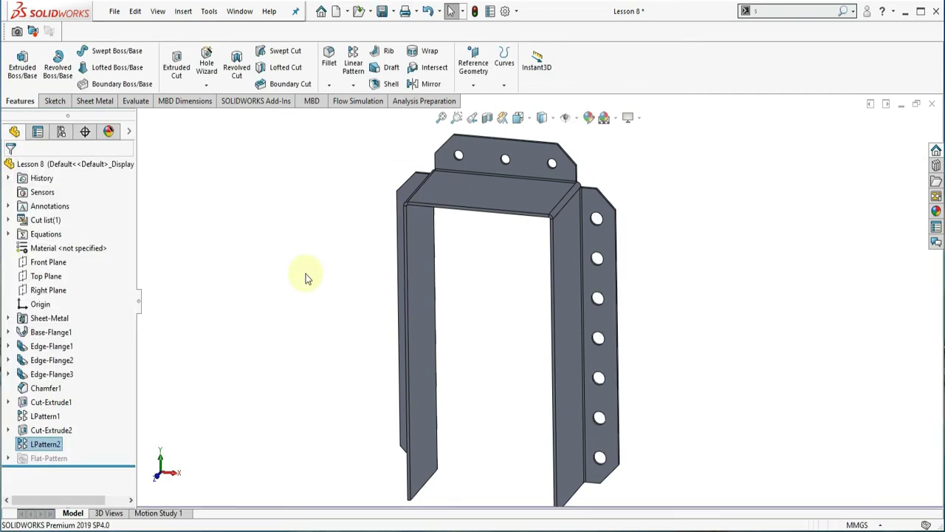
click(565, 260)
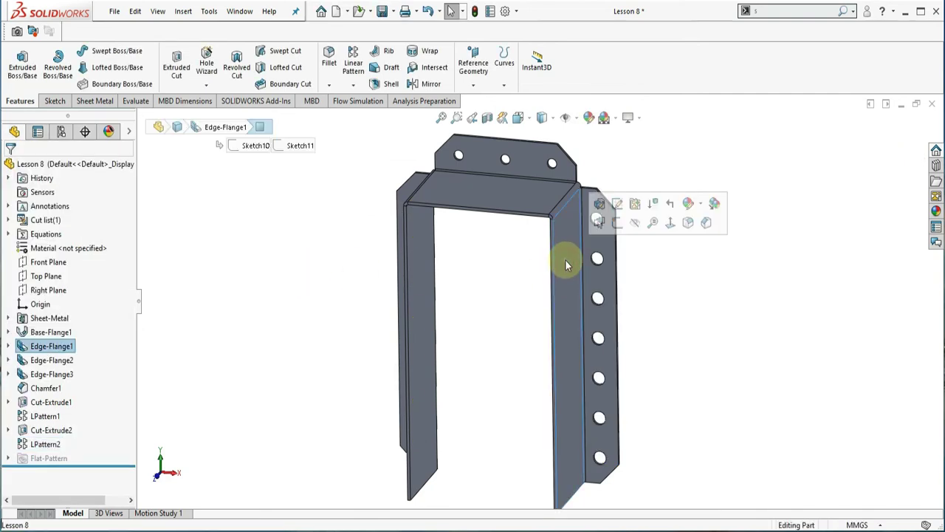
Sketch a three-line triangle on the side tab face, viewed normal to it
click(670, 226)
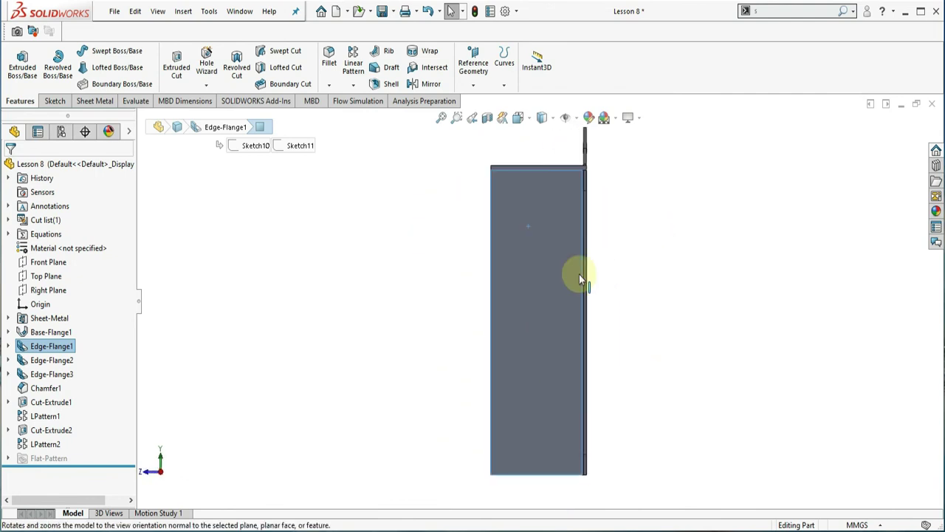
click(538, 301)
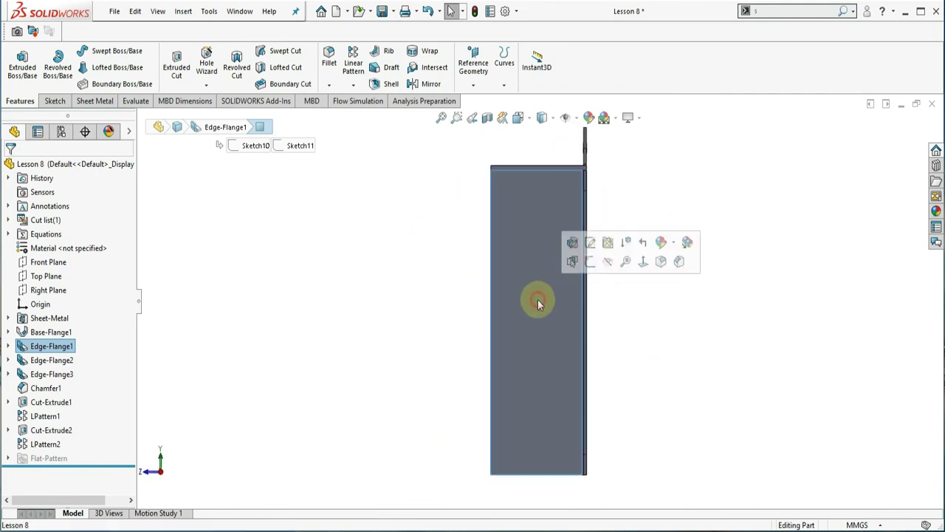
click(56, 102)
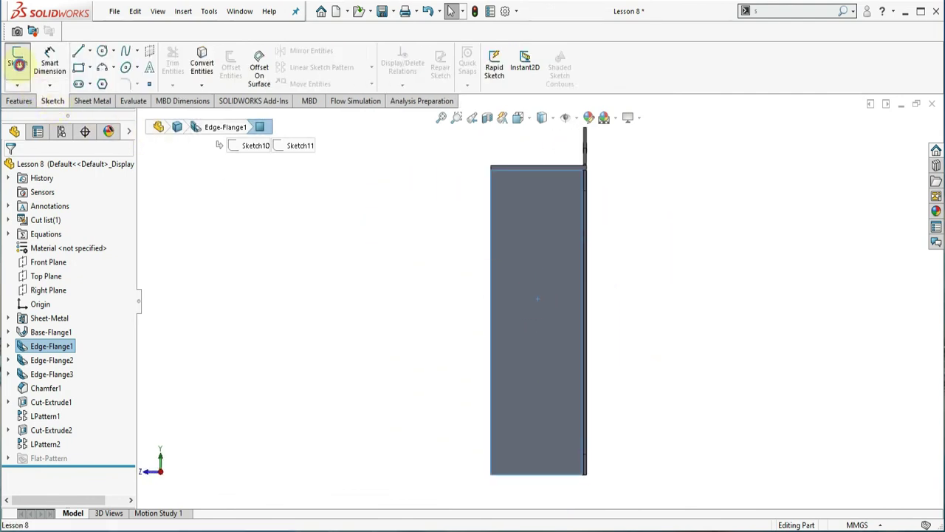
click(20, 65)
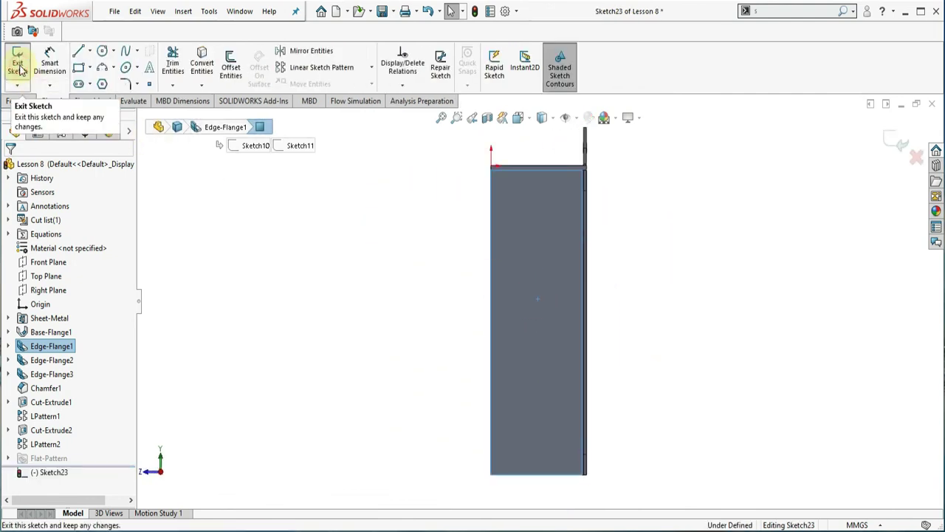
click(78, 53)
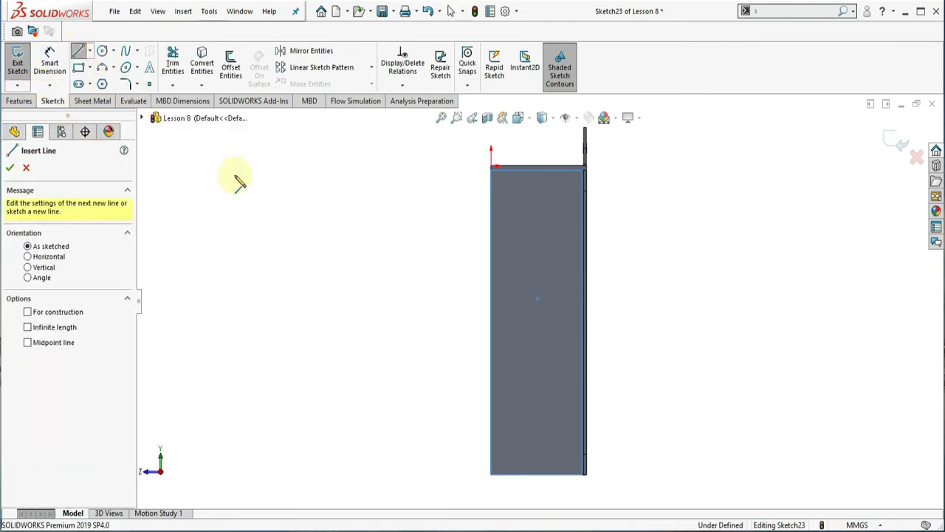
click(490, 284)
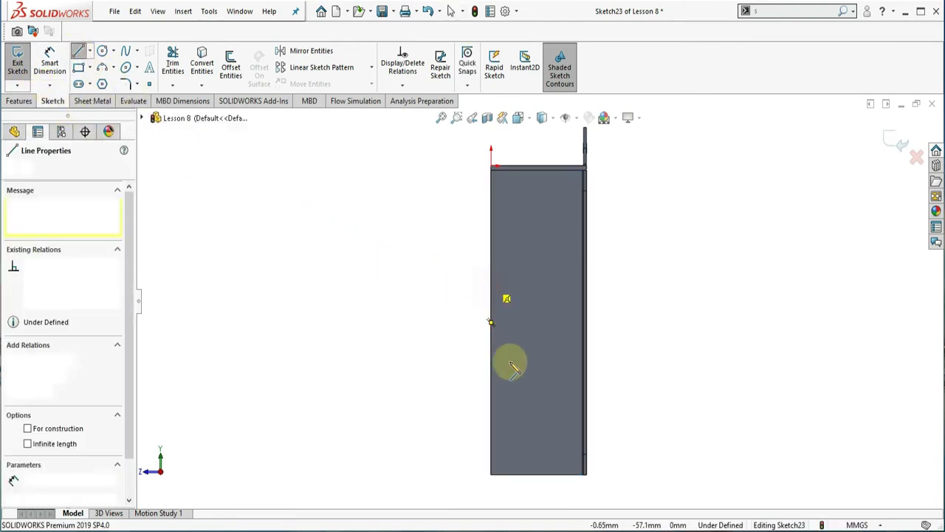
click(491, 475)
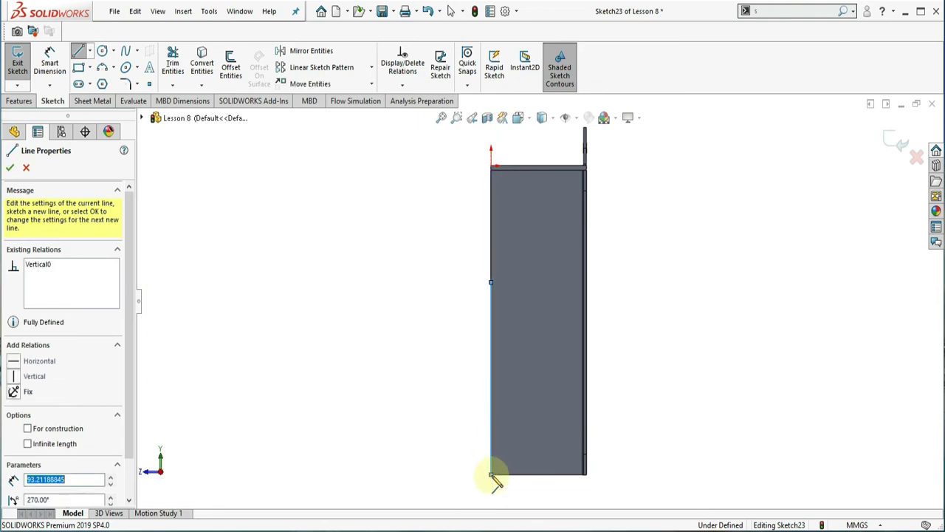
click(547, 474)
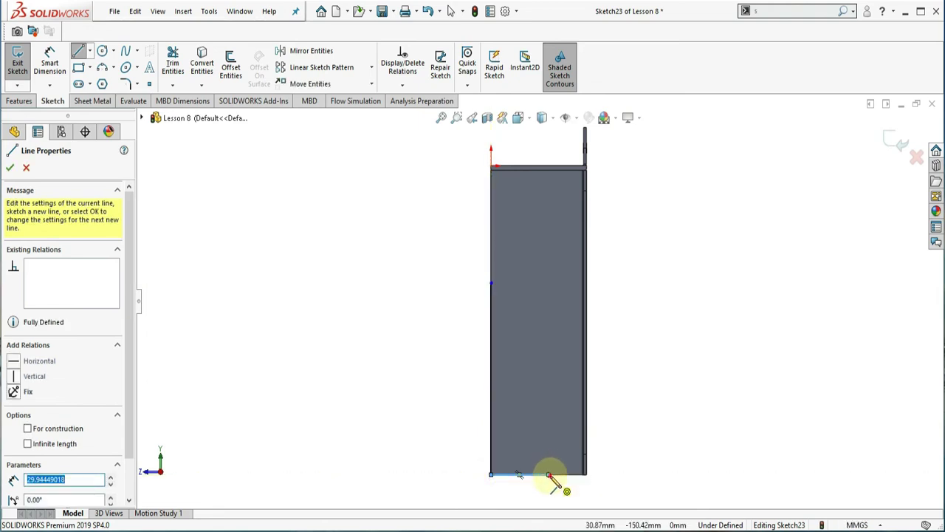
click(491, 283)
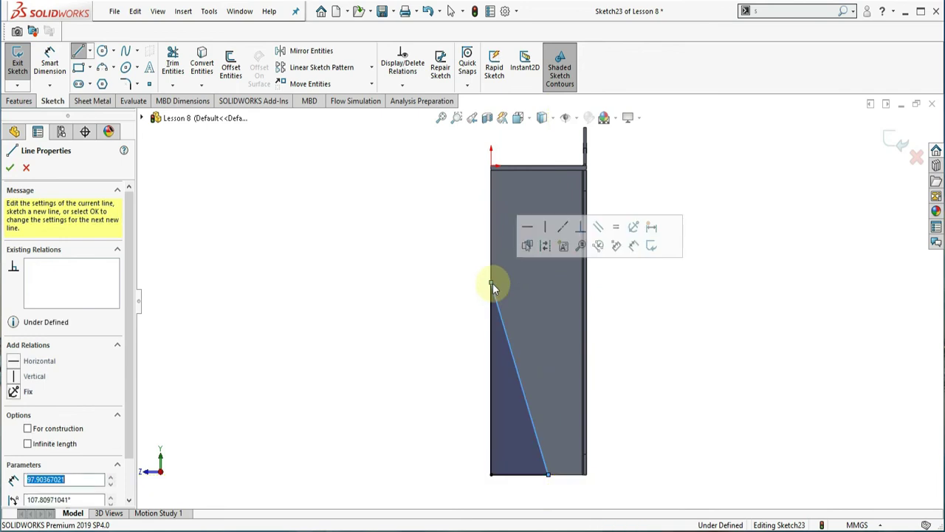
Dimension the triangle's vertical edge 100 mm and its bottom edge 40 mm
click(50, 63)
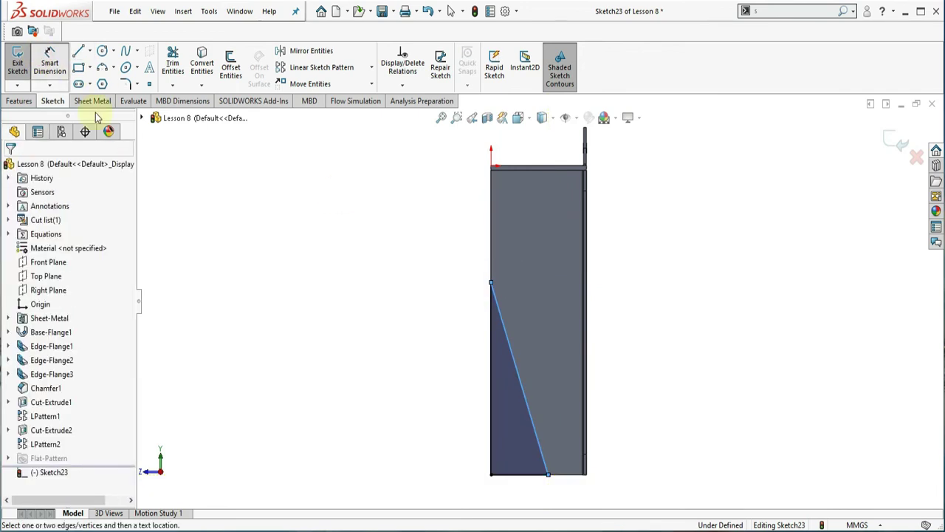
click(491, 333)
click(431, 336)
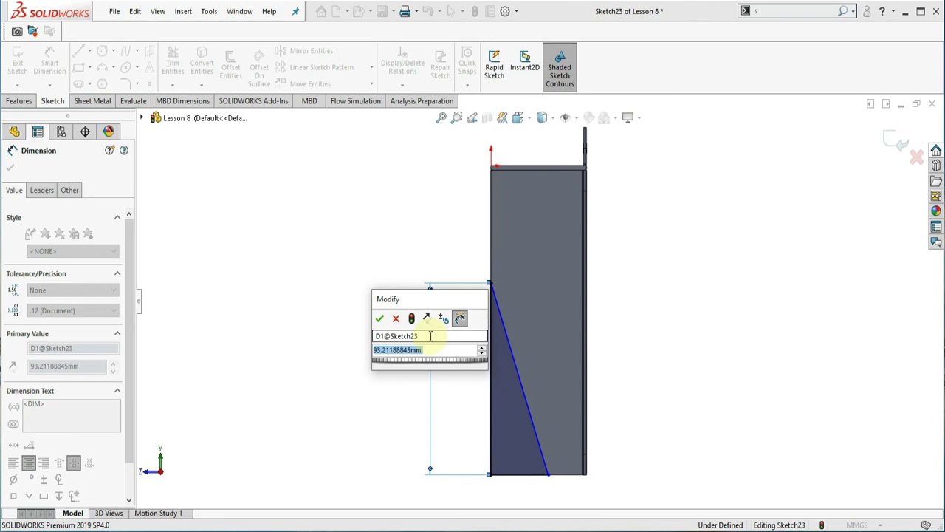
text(100)
key(Return)
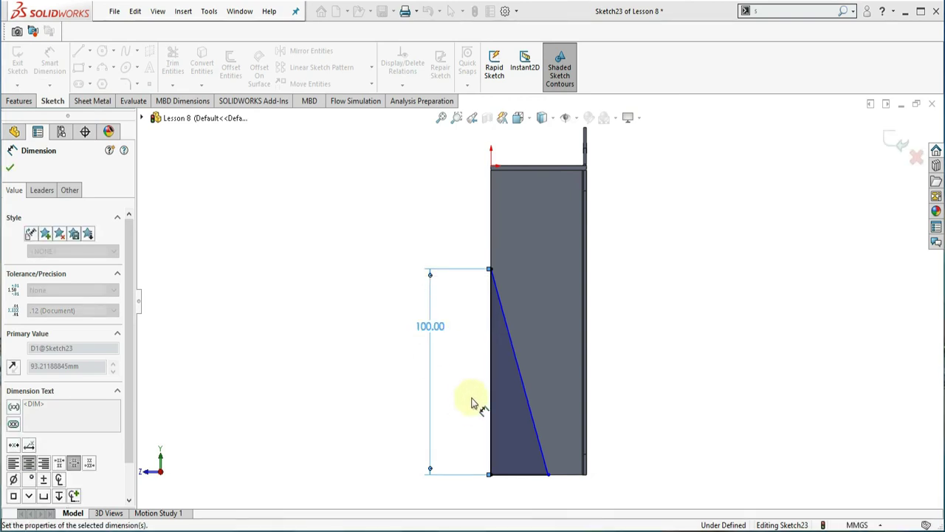
click(524, 474)
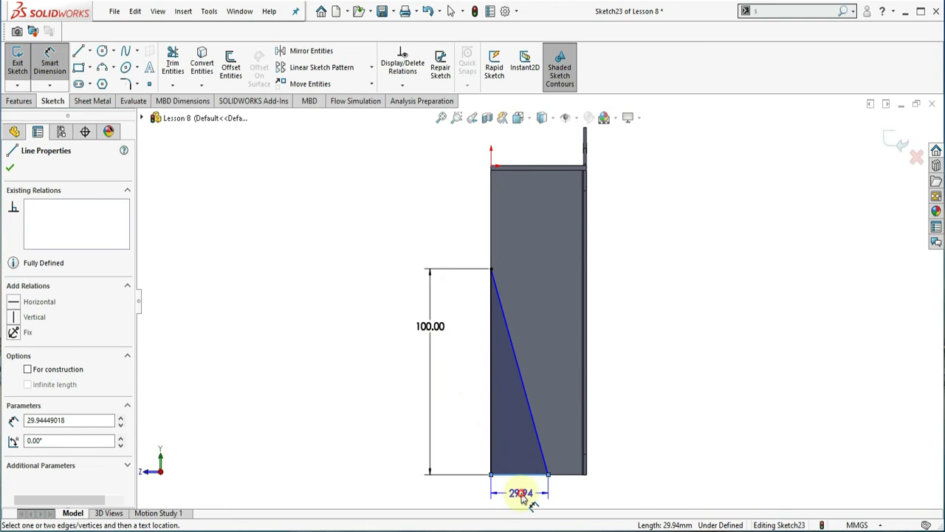
click(525, 499)
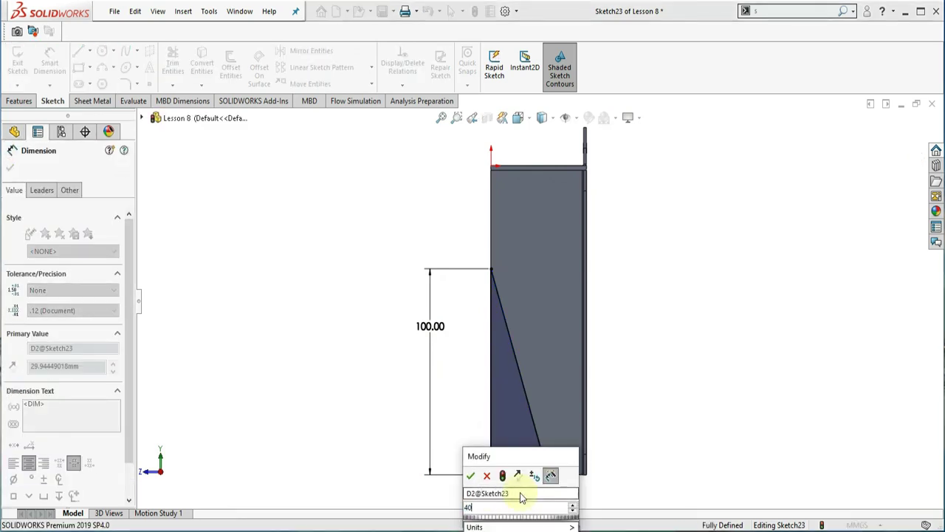
key(Return)
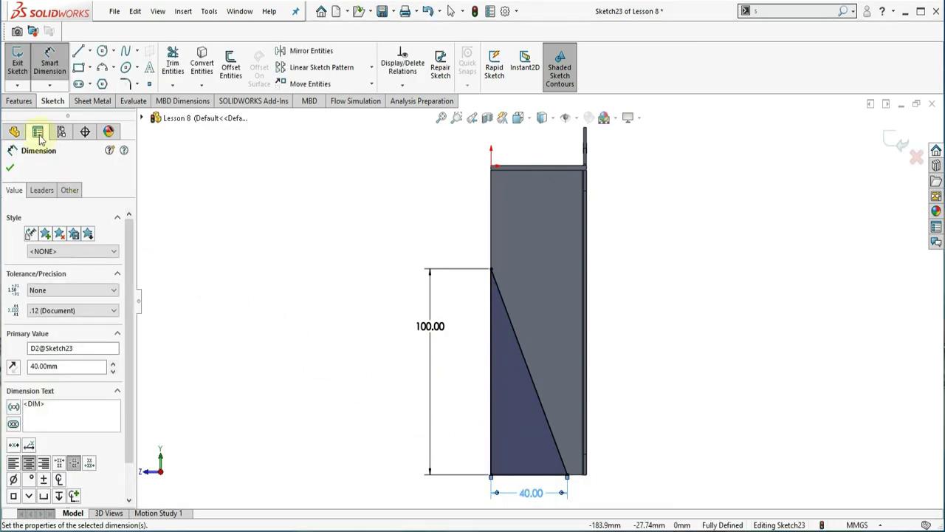
click(19, 101)
click(176, 76)
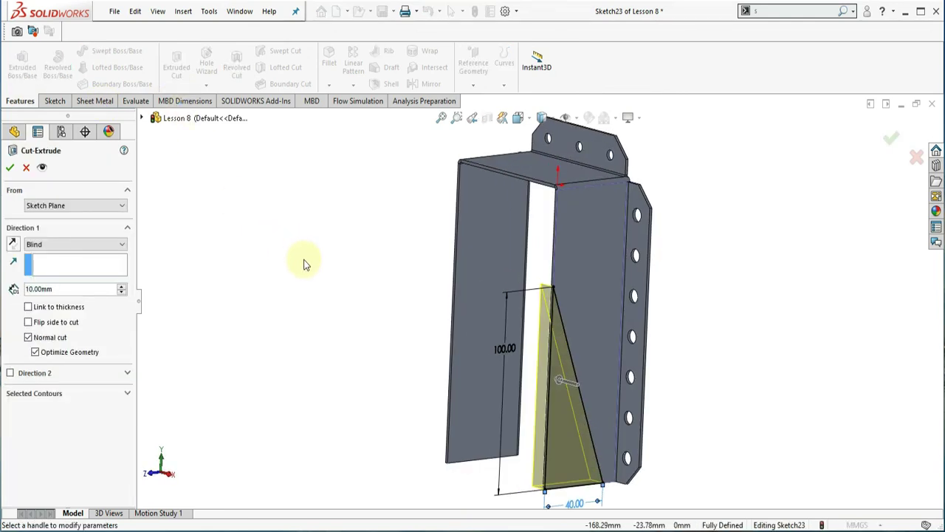
Cut the triangle sketch Through All to taper both tabs, then view Isometric
click(112, 251)
click(44, 266)
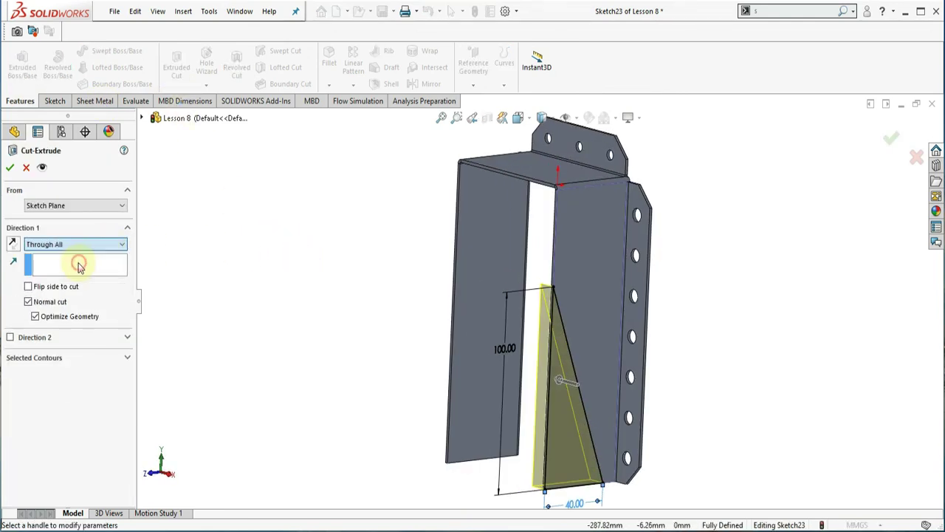
click(10, 169)
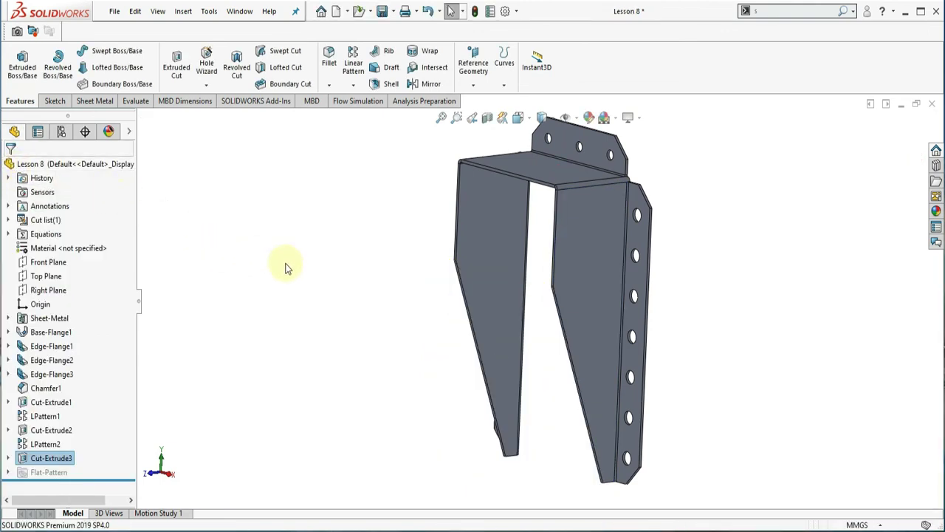
click(530, 120)
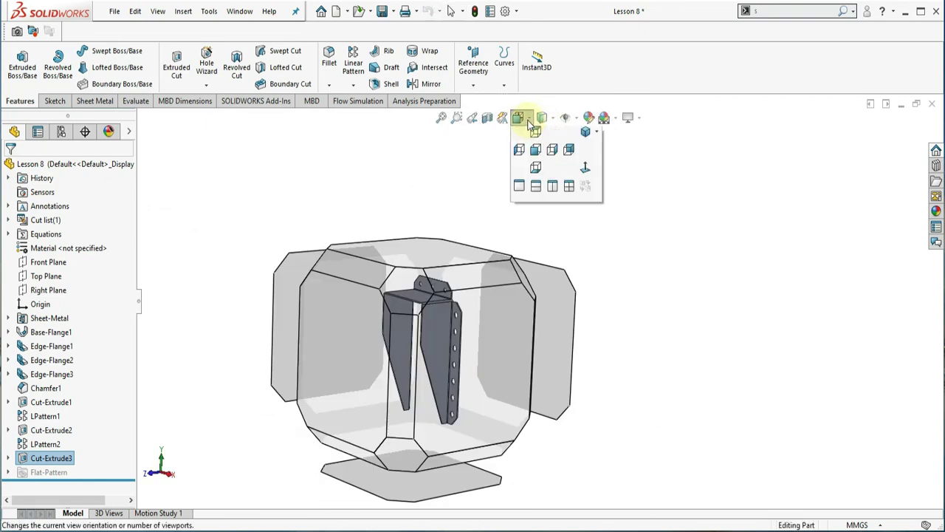
click(582, 155)
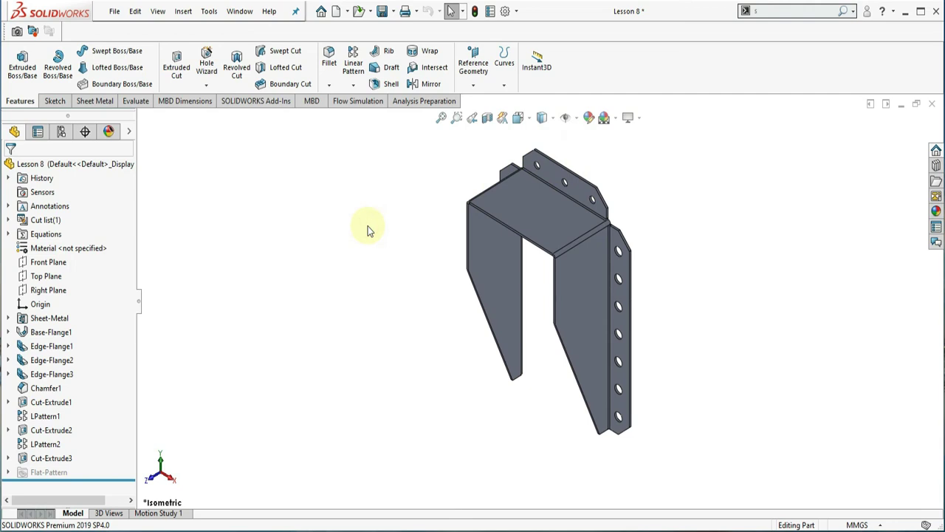
Toggle the bracket between flat pattern and folded form twice, ending folded and fit to view
click(103, 106)
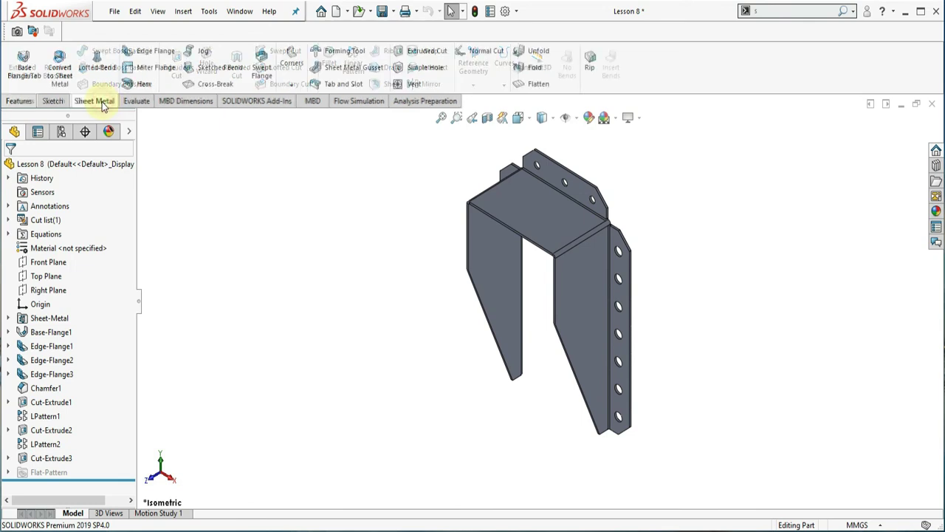
click(539, 83)
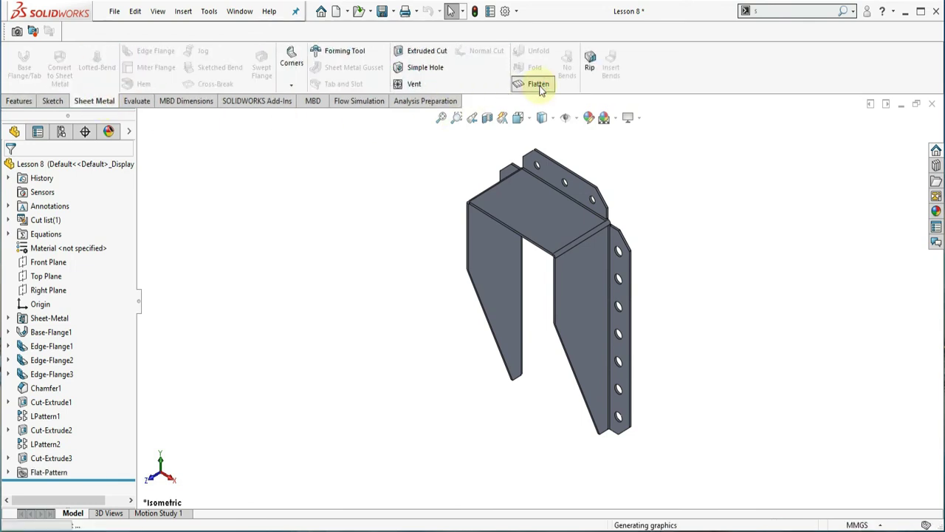
scroll(569, 166, down, 2)
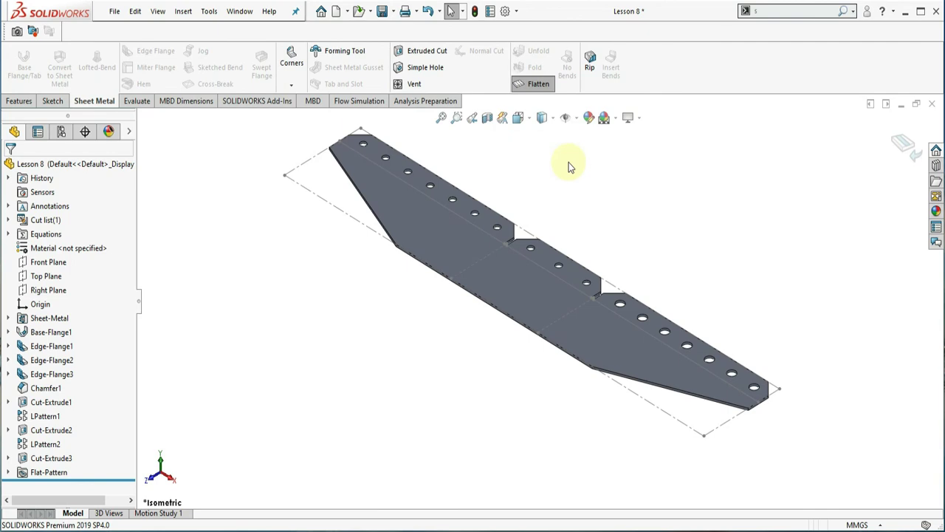
click(537, 86)
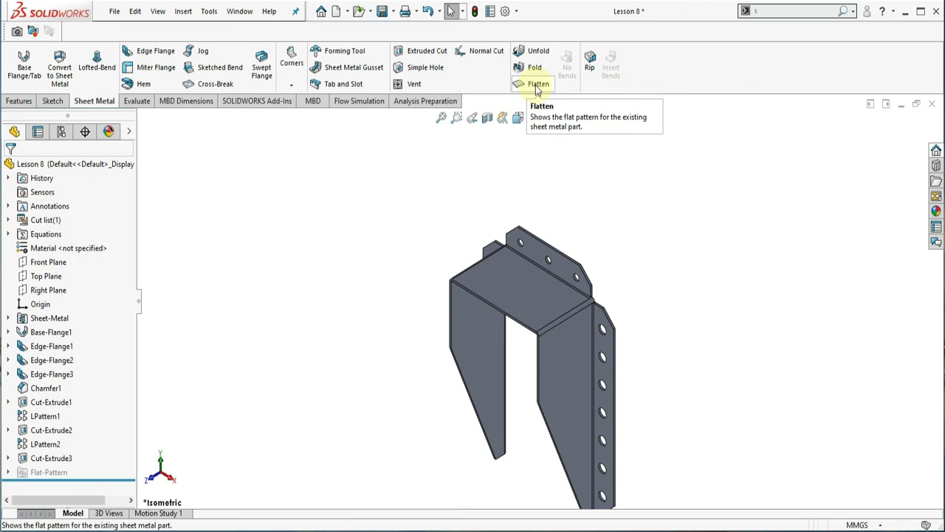
click(537, 85)
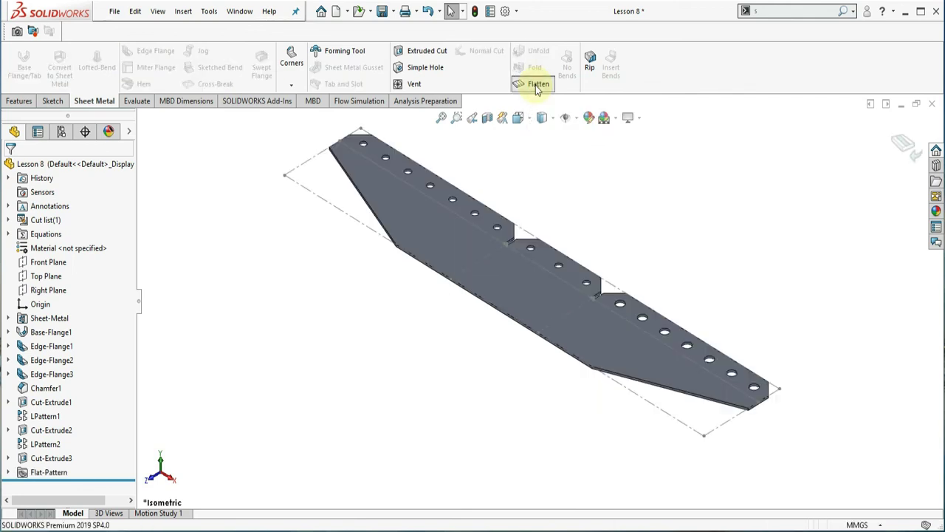
click(537, 86)
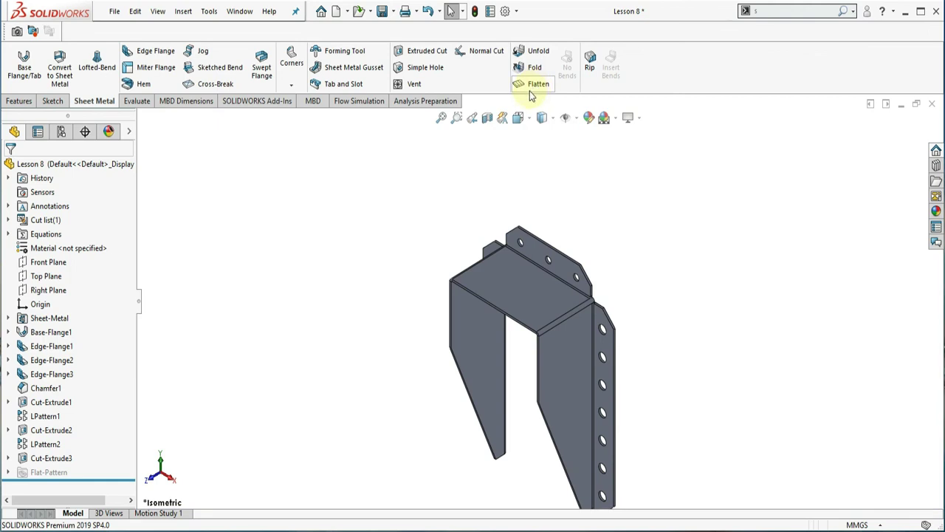
key(f)
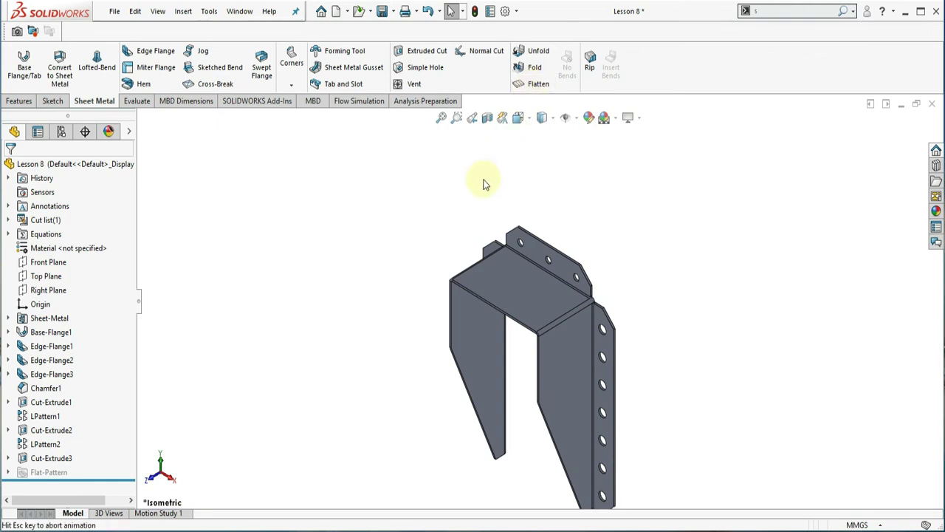